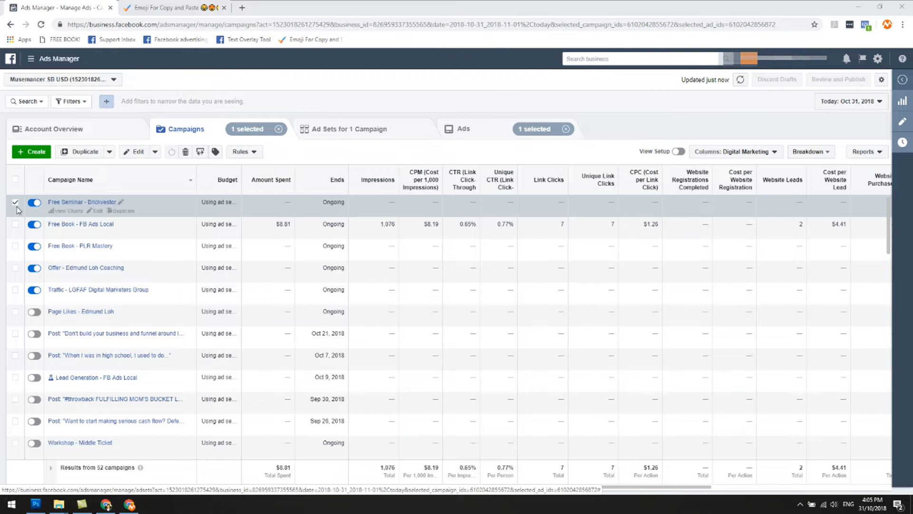
Duplicate the ad set of the Free Seminar - Brickvestor campaign once into its original campaign.
{"action": "left_click", "coordinate": [332, 136]}
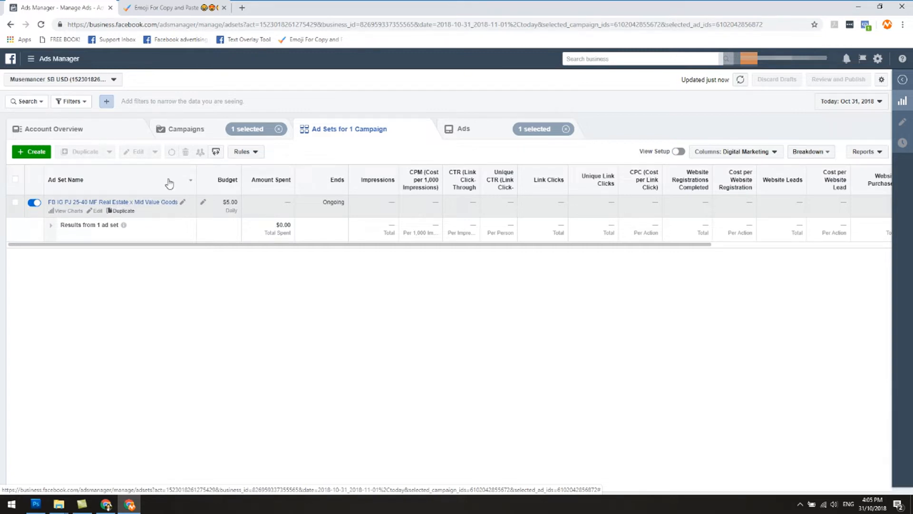
{"action": "left_click", "coordinate": [123, 212]}
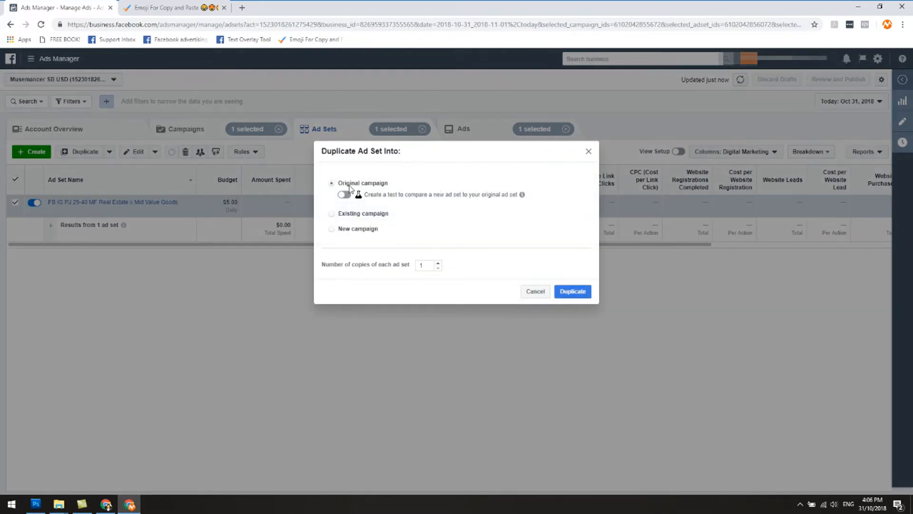
{"action": "left_click", "coordinate": [573, 292]}
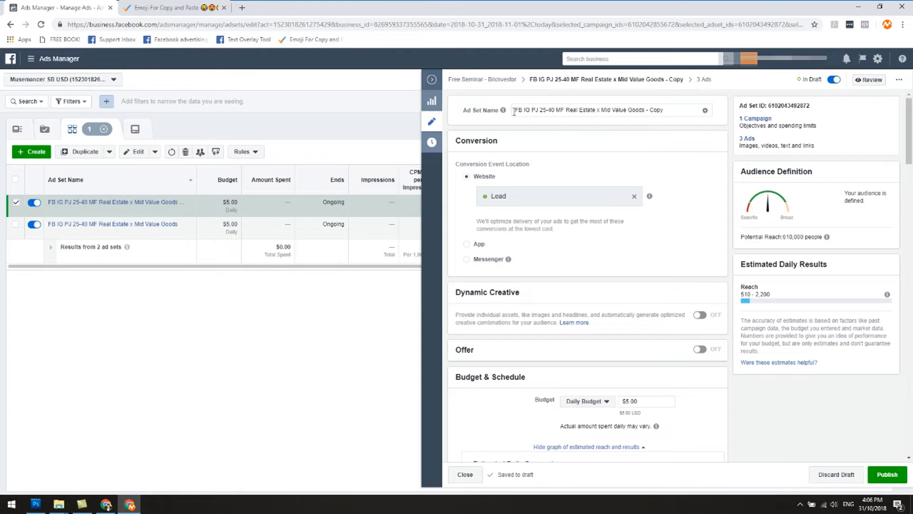
Examine the copied ad set's name, conversion event, budget, schedule, location, age, language and detailed targeting settings.
{"action": "left_click_drag", "start_coordinate": [644, 110], "coordinate": [671, 111]}
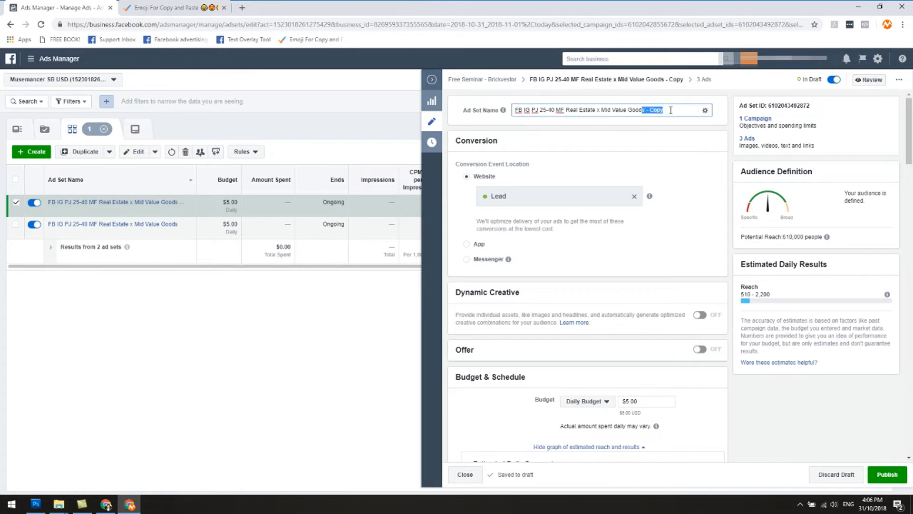
{"action": "left_click", "coordinate": [656, 128]}
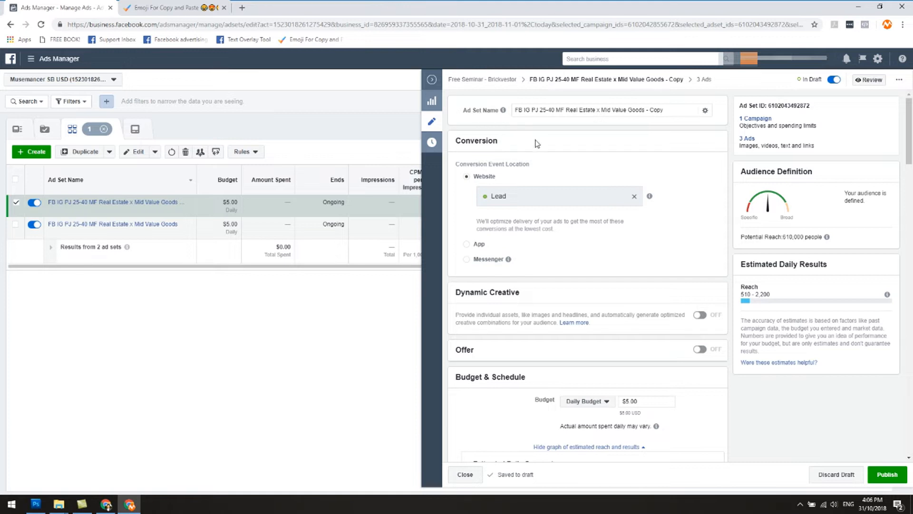
{"action": "scroll", "coordinate": [637, 173], "scroll_direction": "down", "scroll_amount": 1}
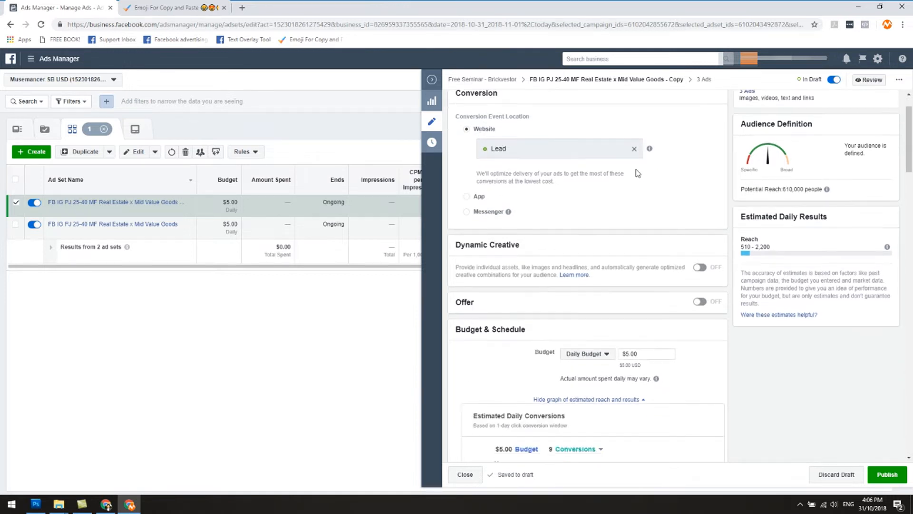
{"action": "scroll", "coordinate": [599, 212], "scroll_direction": "up", "scroll_amount": 1}
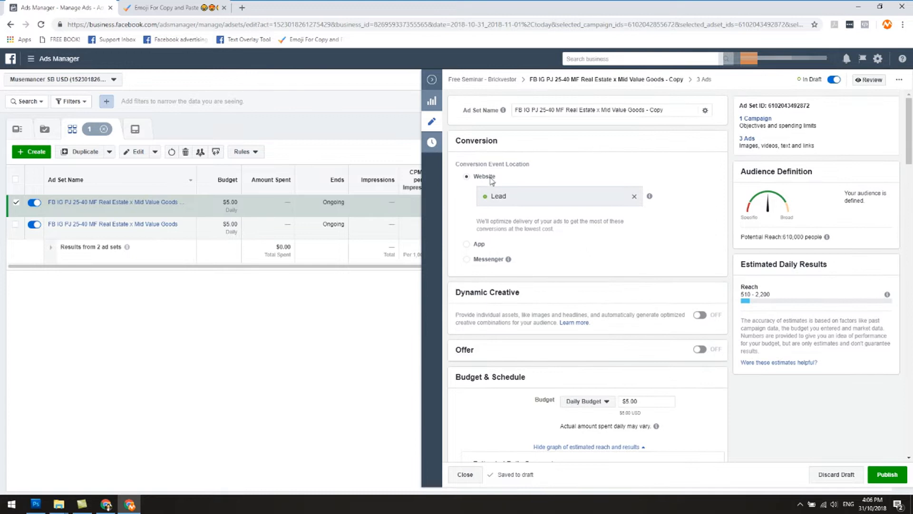
{"action": "mouse_move", "coordinate": [509, 259]}
{"action": "scroll", "coordinate": [512, 262], "scroll_direction": "down", "scroll_amount": 1}
{"action": "scroll", "coordinate": [513, 263], "scroll_direction": "down", "scroll_amount": 1}
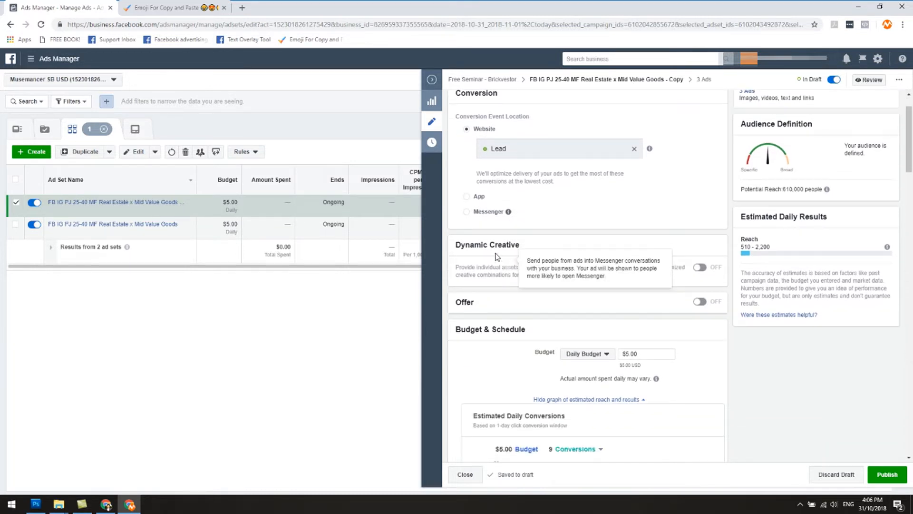
{"action": "scroll", "coordinate": [518, 255], "scroll_direction": "down", "scroll_amount": 2}
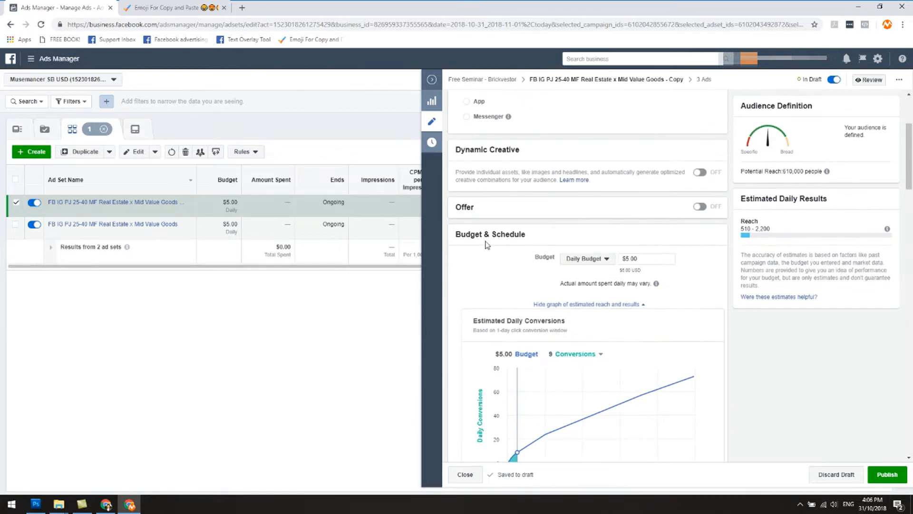
{"action": "scroll", "coordinate": [546, 219], "scroll_direction": "down", "scroll_amount": 1}
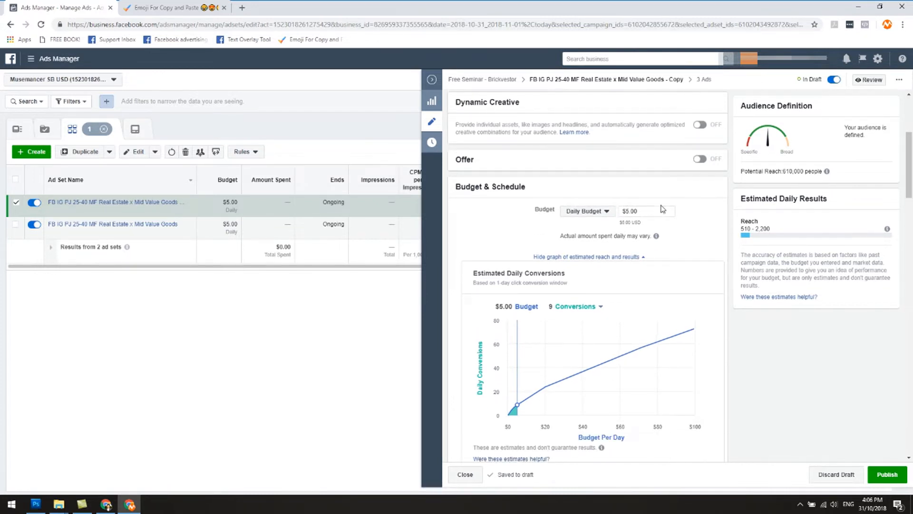
{"action": "scroll", "coordinate": [628, 198], "scroll_direction": "down", "scroll_amount": 2}
{"action": "scroll", "coordinate": [619, 205], "scroll_direction": "up", "scroll_amount": 2}
{"action": "scroll", "coordinate": [619, 292], "scroll_direction": "down", "scroll_amount": 5}
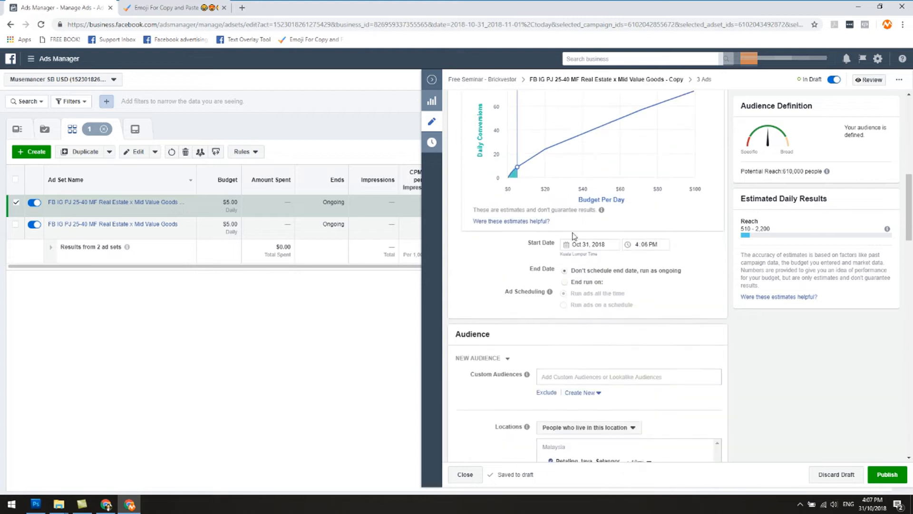
{"action": "scroll", "coordinate": [573, 283], "scroll_direction": "down", "scroll_amount": 3}
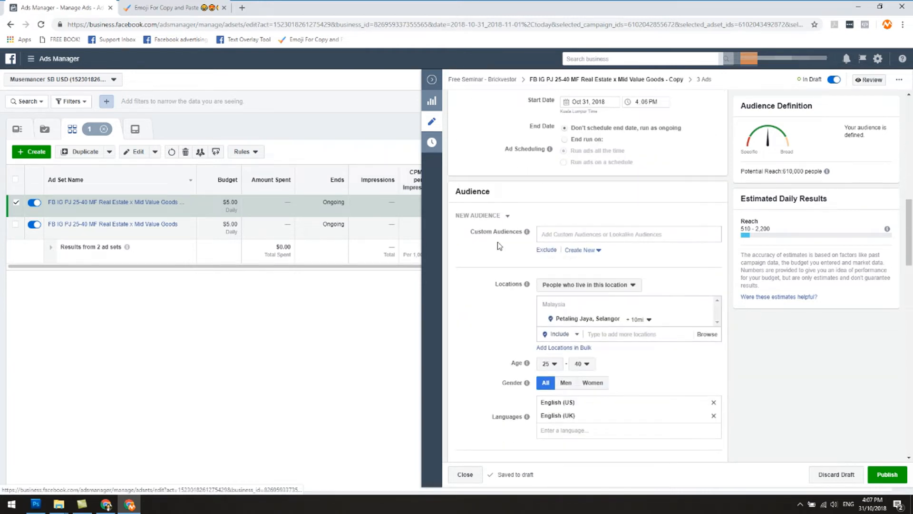
{"action": "scroll", "coordinate": [500, 247], "scroll_direction": "down", "scroll_amount": 2}
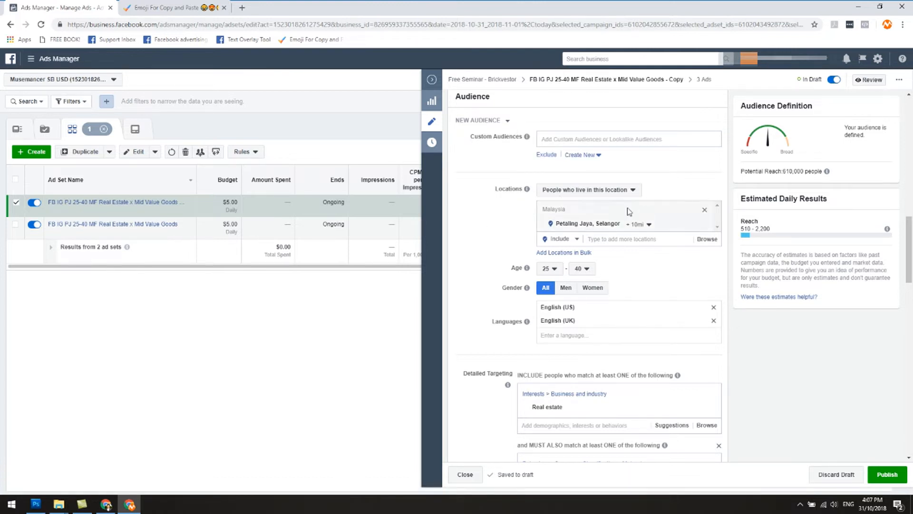
{"action": "scroll", "coordinate": [487, 256], "scroll_direction": "down", "scroll_amount": 2}
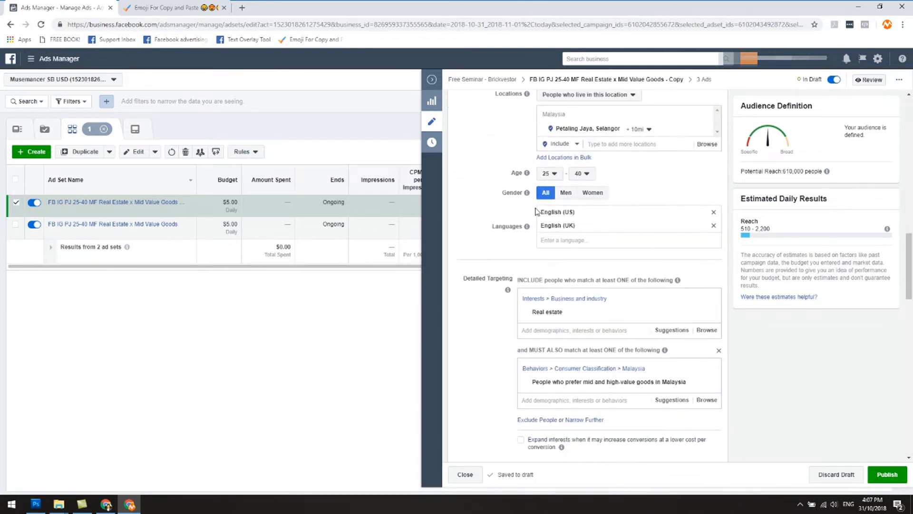
{"action": "mouse_move", "coordinate": [526, 193]}
{"action": "scroll", "coordinate": [494, 253], "scroll_direction": "down", "scroll_amount": 1}
{"action": "scroll", "coordinate": [495, 253], "scroll_direction": "down", "scroll_amount": 1}
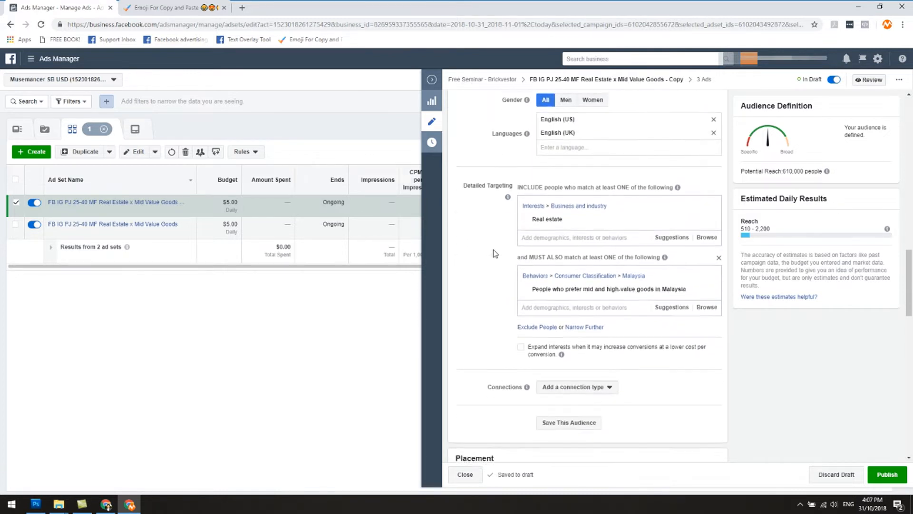
Replace the Real estate interest and the mid and high-value goods condition in detailed targeting with the Passive income interest.
{"action": "mouse_move", "coordinate": [552, 217]}
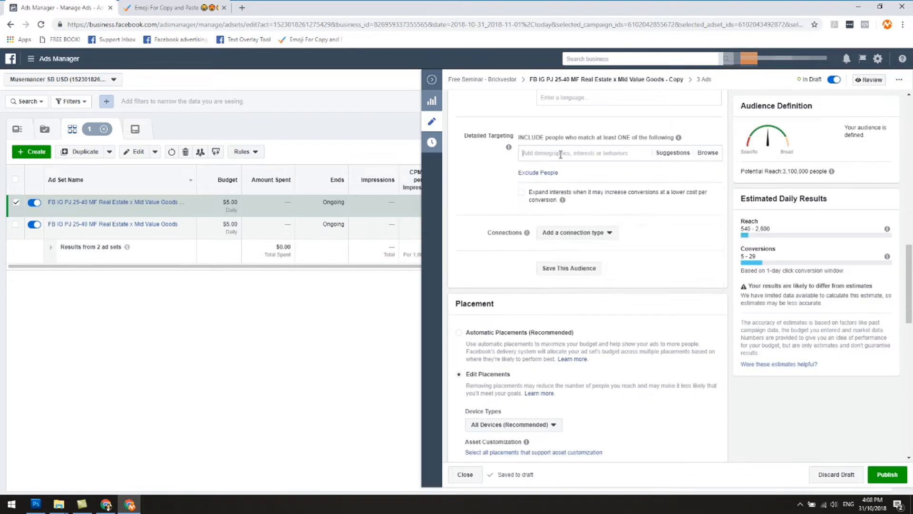
{"action": "type", "text": "passive incom"}
{"action": "left_click", "coordinate": [568, 169]}
Search the detailed targeting options for financial freedom.
{"action": "left_click", "coordinate": [552, 186]}
{"action": "type", "text": "res"}
{"action": "key", "text": "BackSpace"}
{"action": "key", "text": "BackSpace"}
{"action": "key", "text": "BackSpace"}
{"action": "type", "text": "financial freedom"}
Try adding the Wealth Creation interest to the detailed targeting and remove it again.
{"action": "key", "text": "ctrl+a"}
{"action": "type", "text": "wealth creation"}
{"action": "left_click", "coordinate": [576, 202]}
{"action": "left_click", "coordinate": [715, 182]}
Search the detailed targeting options for assets and look through the matching interests.
{"action": "left_click", "coordinate": [590, 187]}
{"action": "type", "text": "assets"}
{"action": "scroll", "coordinate": [607, 254], "scroll_direction": "down", "scroll_amount": 5}
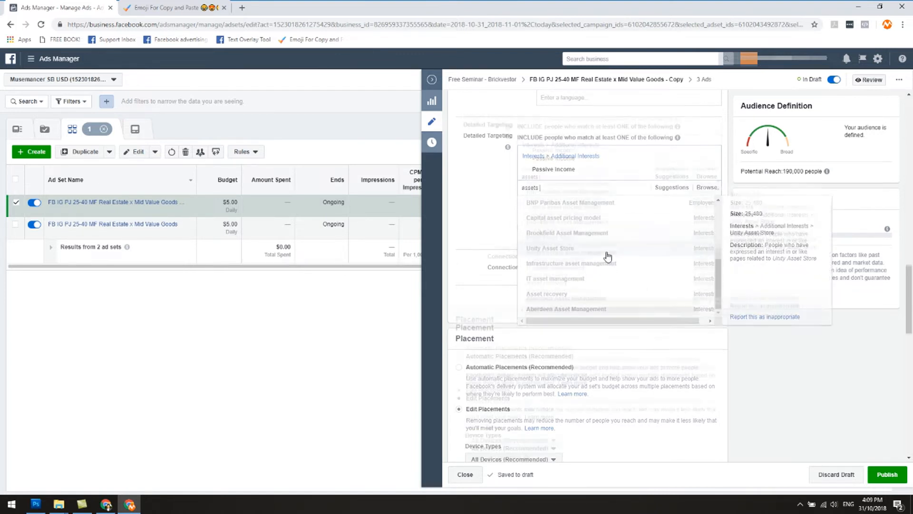
{"action": "scroll", "coordinate": [485, 164], "scroll_direction": "up", "scroll_amount": 2}
{"action": "left_click", "coordinate": [479, 186]}
Set the audience's maximum age to 55.
{"action": "scroll", "coordinate": [545, 209], "scroll_direction": "up", "scroll_amount": 2}
{"action": "left_click", "coordinate": [582, 126]}
{"action": "scroll", "coordinate": [588, 228], "scroll_direction": "down", "scroll_amount": 2}
{"action": "left_click", "coordinate": [589, 243]}
{"action": "left_click", "coordinate": [583, 126]}
{"action": "scroll", "coordinate": [586, 237], "scroll_direction": "down", "scroll_amount": 1}
{"action": "left_click", "coordinate": [588, 224]}
{"action": "left_click", "coordinate": [582, 126]}
{"action": "left_click", "coordinate": [467, 286]}
Add the Wealth Creation interest to the detailed targeting.
{"action": "left_click", "coordinate": [538, 283]}
{"action": "type", "text": "wealth creation"}
{"action": "left_click", "coordinate": [561, 301]}
{"action": "left_click", "coordinate": [514, 264]}
{"action": "scroll", "coordinate": [619, 193], "scroll_direction": "up", "scroll_amount": 1}
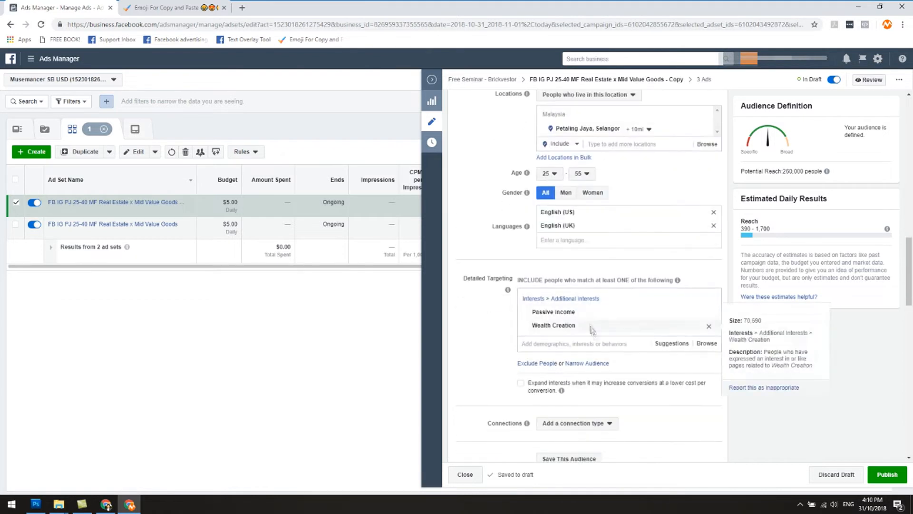
Search for income and add the Income Property interest to the detailed targeting.
{"action": "left_click", "coordinate": [599, 343]}
{"action": "type", "text": "income"}
{"action": "scroll", "coordinate": [595, 364], "scroll_direction": "down", "scroll_amount": 1}
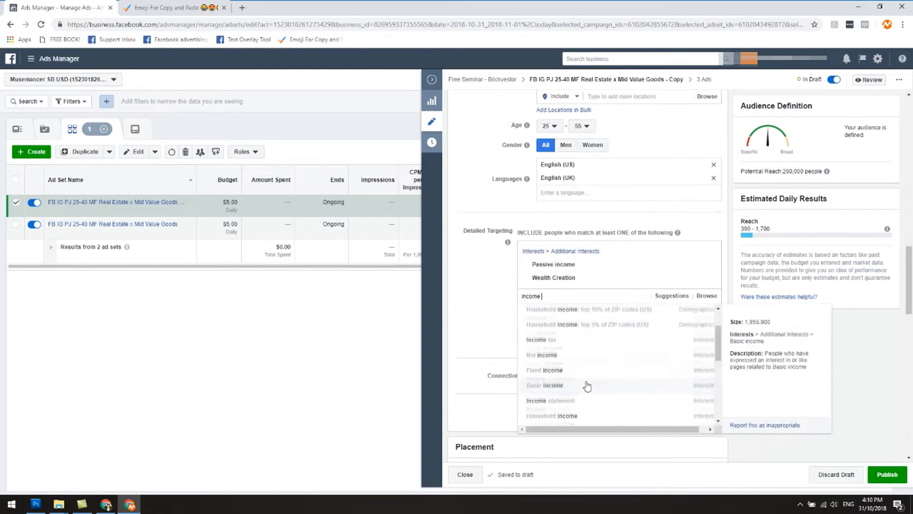
{"action": "left_click", "coordinate": [577, 342]}
Search the detailed targeting options for further income interests and for residual.
{"action": "type", "text": "income"}
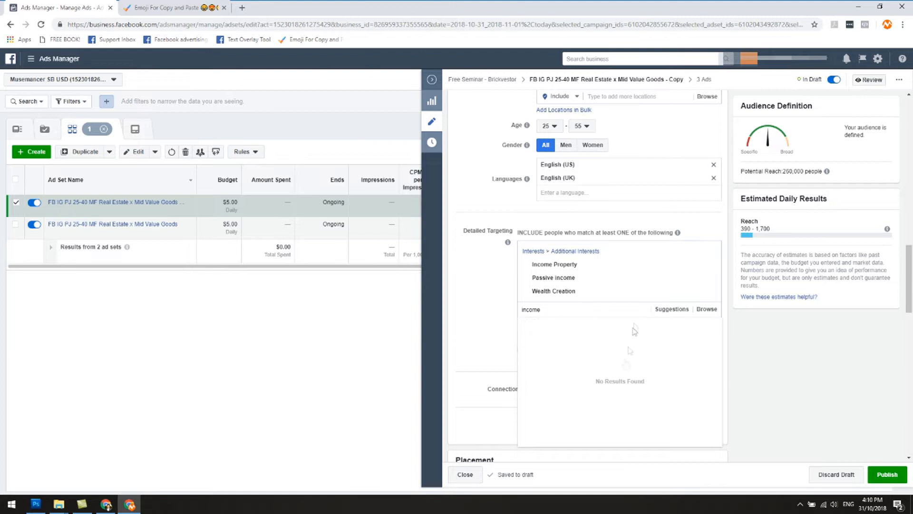
{"action": "scroll", "coordinate": [597, 370], "scroll_direction": "up", "scroll_amount": 6}
{"action": "left_click_drag", "start_coordinate": [549, 355], "coordinate": [518, 349]}
{"action": "key", "text": "BackSpace"}
{"action": "type", "text": "l"}
{"action": "key", "text": "BackSpace"}
{"action": "type", "text": "rent"}
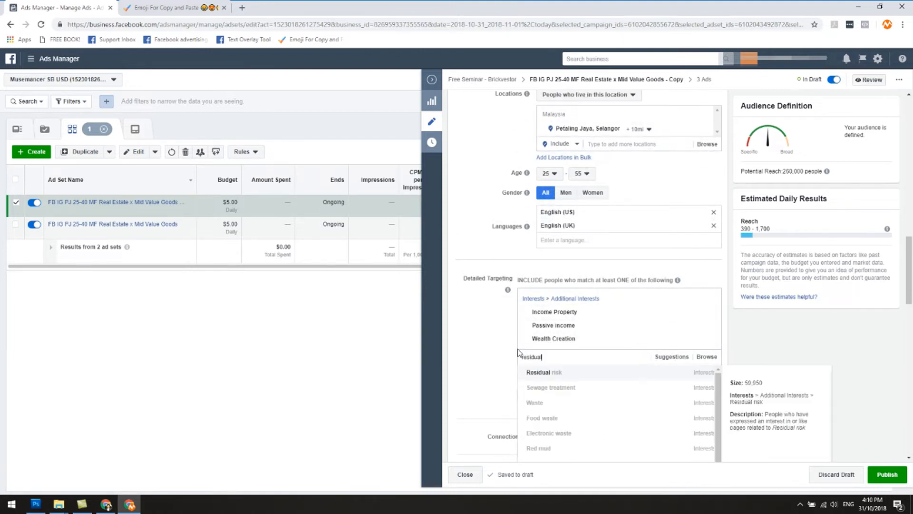
Add the Landlord interest to the detailed targeting and check landlord for further related interests.
{"action": "key", "text": "Return"}
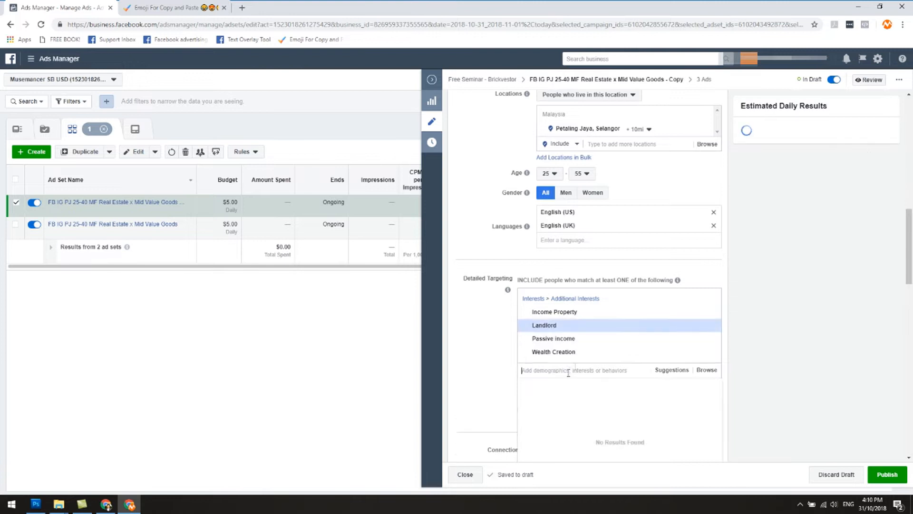
{"action": "type", "text": "landlord"}
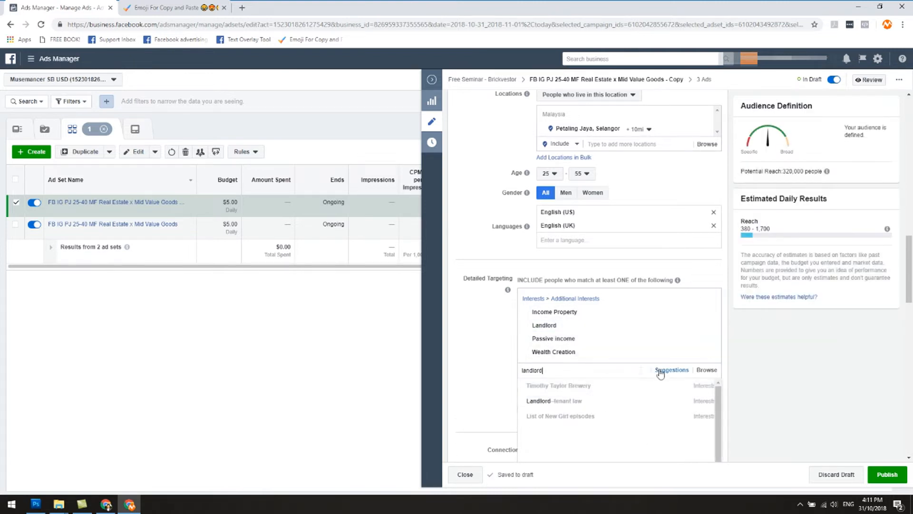
{"action": "left_click", "coordinate": [685, 346]}
{"action": "left_click", "coordinate": [616, 371]}
{"action": "type", "text": "landlord"}
{"action": "key", "text": "ctrl+a"}
{"action": "key", "text": "BackSpace"}
{"action": "left_click", "coordinate": [485, 338]}
{"action": "left_click", "coordinate": [582, 174]}
{"action": "left_click", "coordinate": [516, 218]}
{"action": "left_click", "coordinate": [582, 174]}
{"action": "left_click", "coordinate": [490, 220]}
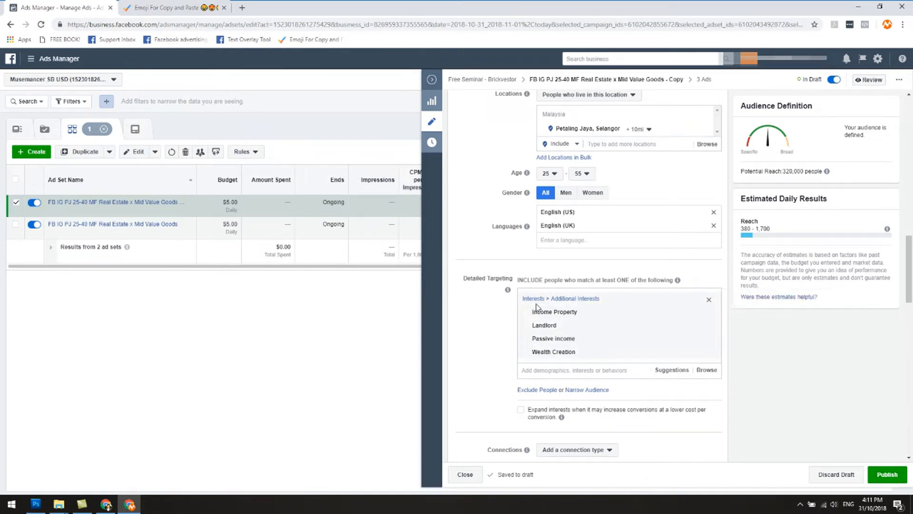
Add Real estate entrepreneur from the suggested interests to the detailed targeting.
{"action": "mouse_move", "coordinate": [547, 311]}
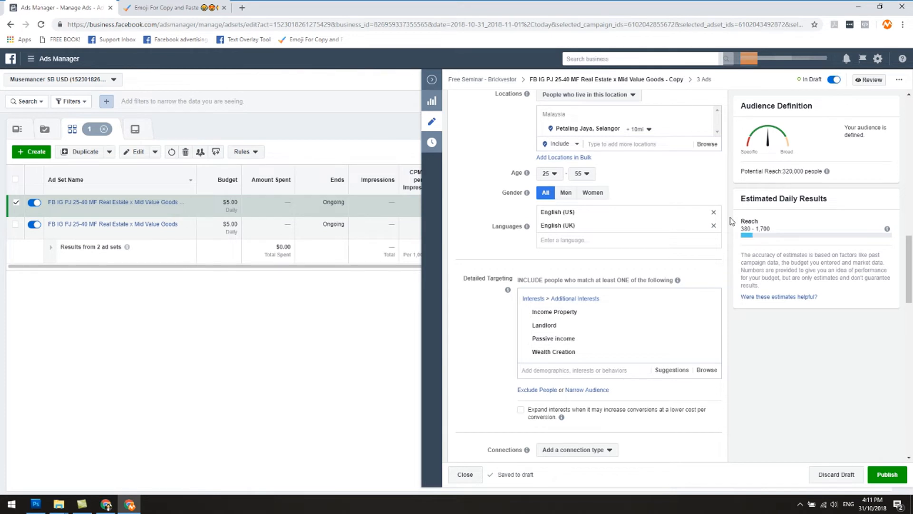
{"action": "mouse_move", "coordinate": [651, 359]}
{"action": "mouse_move", "coordinate": [635, 314]}
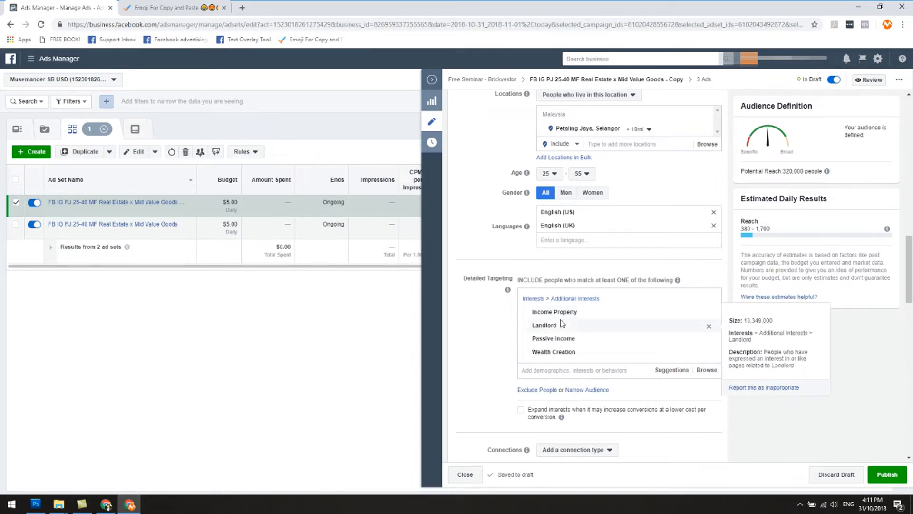
{"action": "mouse_move", "coordinate": [564, 328]}
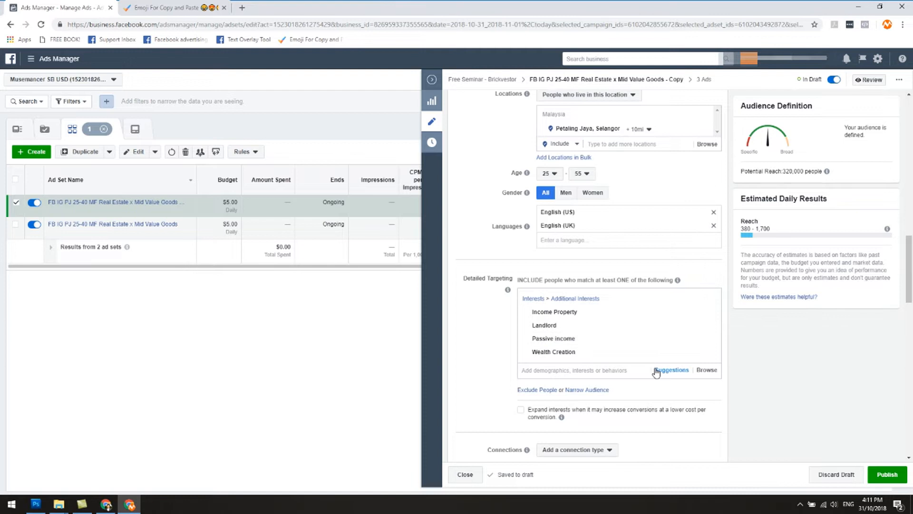
{"action": "left_click", "coordinate": [678, 371]}
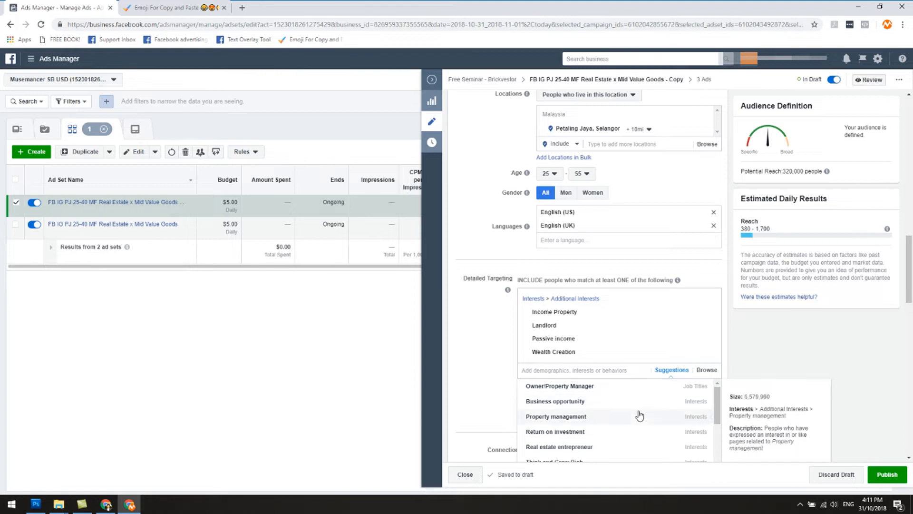
{"action": "left_click", "coordinate": [644, 446]}
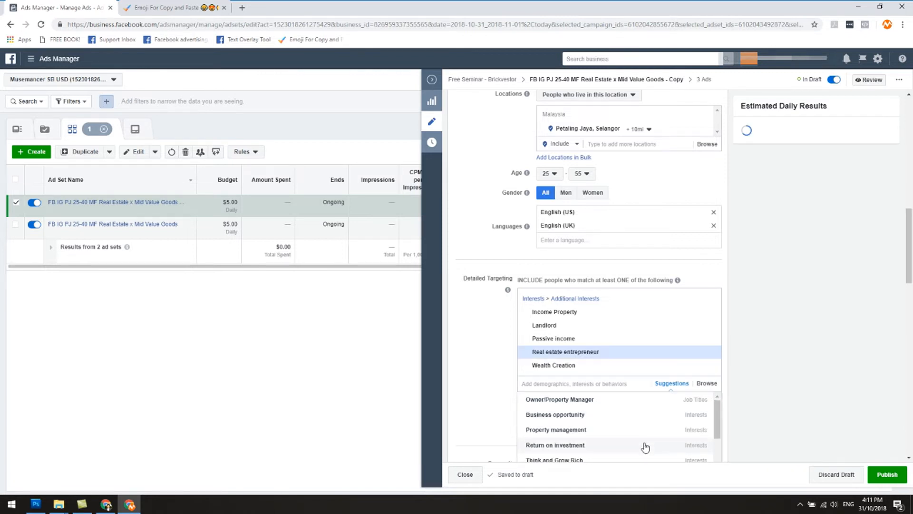
{"action": "left_click", "coordinate": [504, 332]}
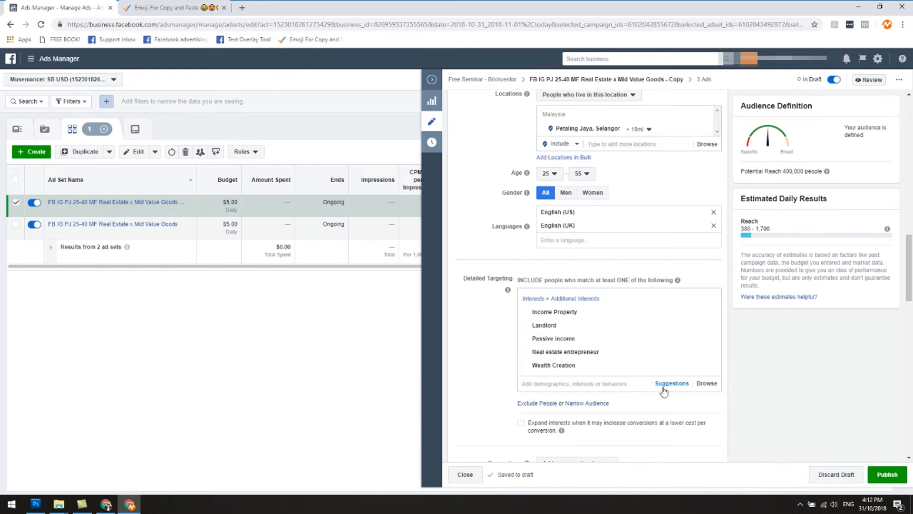
Examine the ad set's placements, mobile device options, and optimization and delivery settings.
{"action": "mouse_move", "coordinate": [578, 357]}
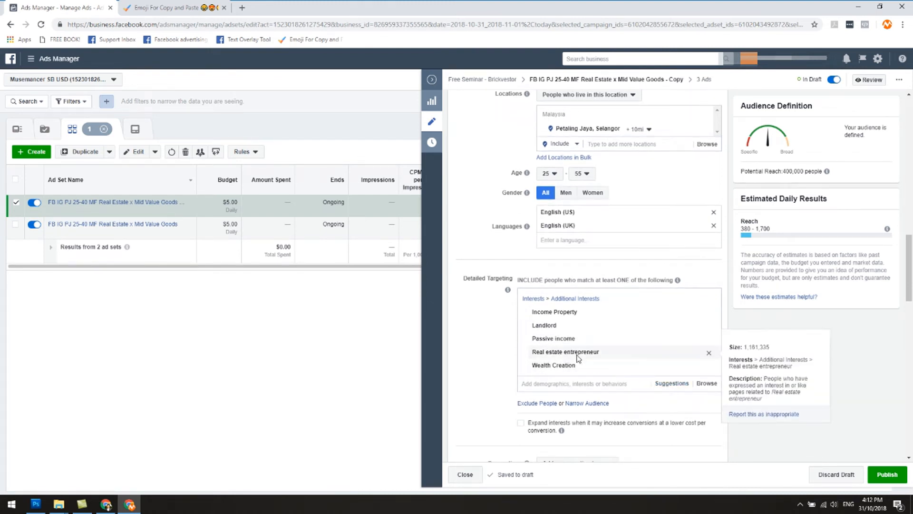
{"action": "mouse_move", "coordinate": [553, 318]}
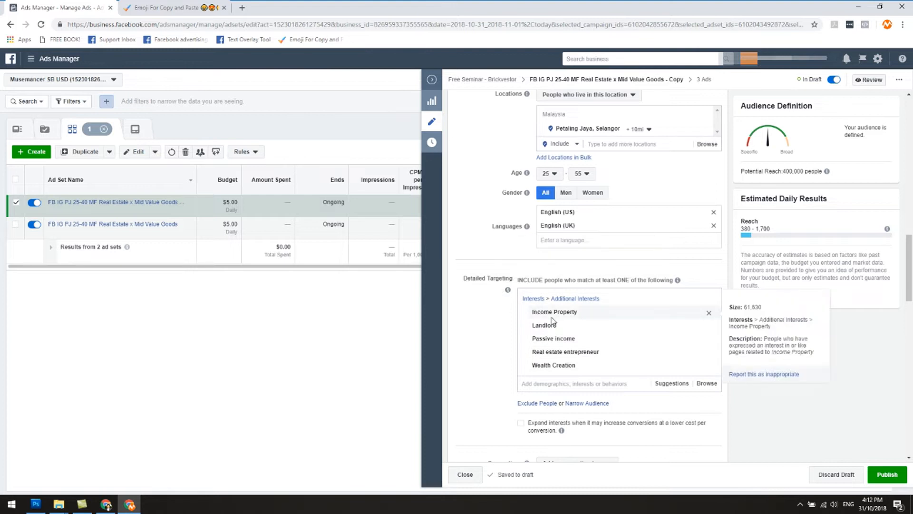
{"action": "scroll", "coordinate": [571, 366], "scroll_direction": "down", "scroll_amount": 3}
{"action": "scroll", "coordinate": [576, 386], "scroll_direction": "down", "scroll_amount": 6}
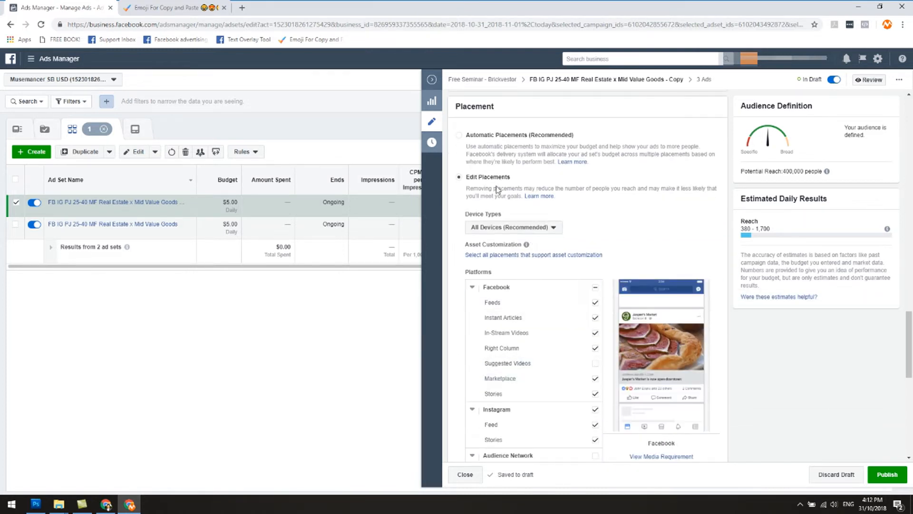
{"action": "scroll", "coordinate": [547, 248], "scroll_direction": "down", "scroll_amount": 3}
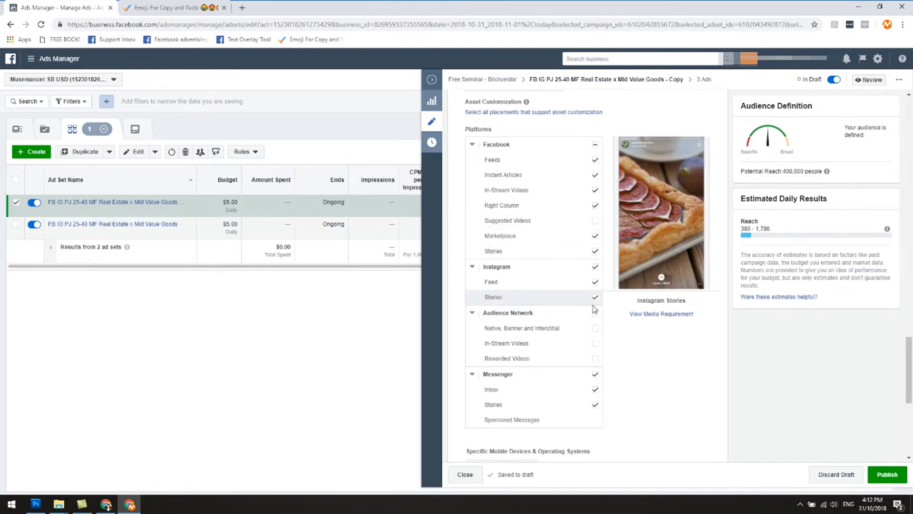
{"action": "scroll", "coordinate": [634, 369], "scroll_direction": "down", "scroll_amount": 6}
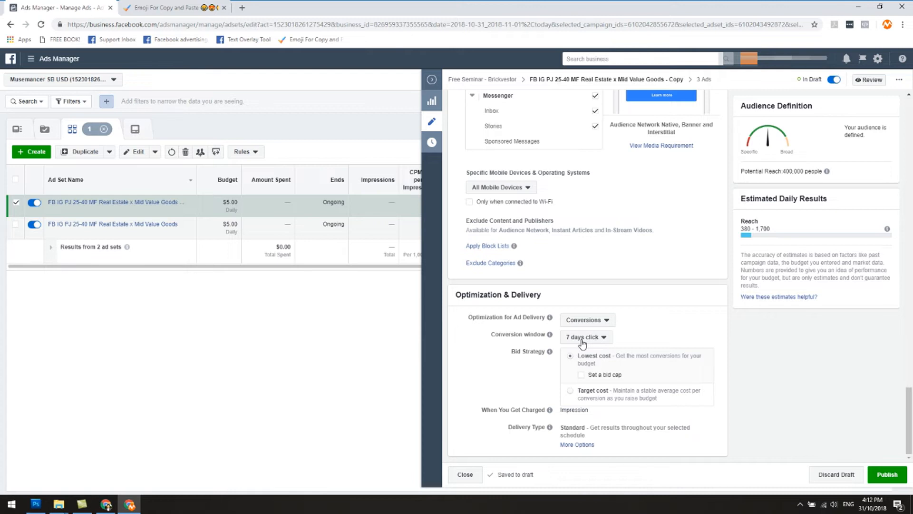
Rename the duplicated ad set as FB IG PJ 25-40 MF Income Property, matching its targeted interest.
{"action": "scroll", "coordinate": [678, 322], "scroll_direction": "up", "scroll_amount": 7}
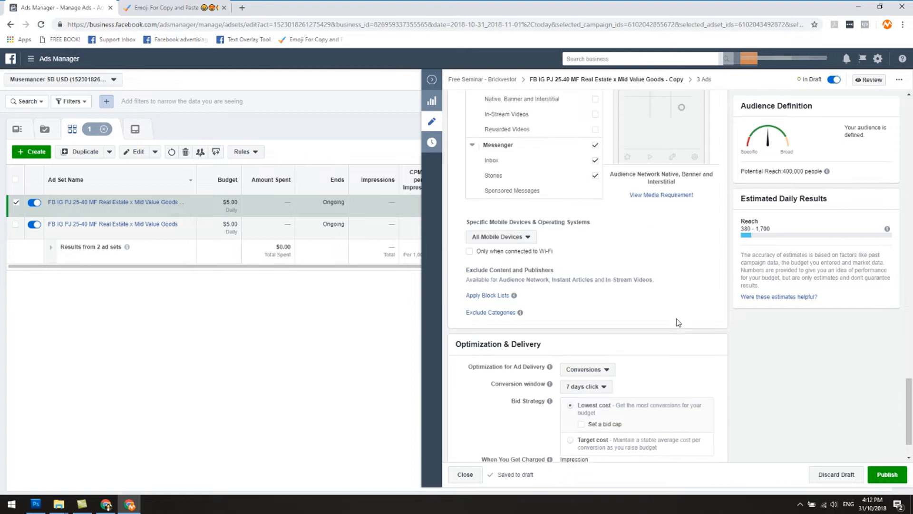
{"action": "scroll", "coordinate": [678, 324], "scroll_direction": "up", "scroll_amount": 20}
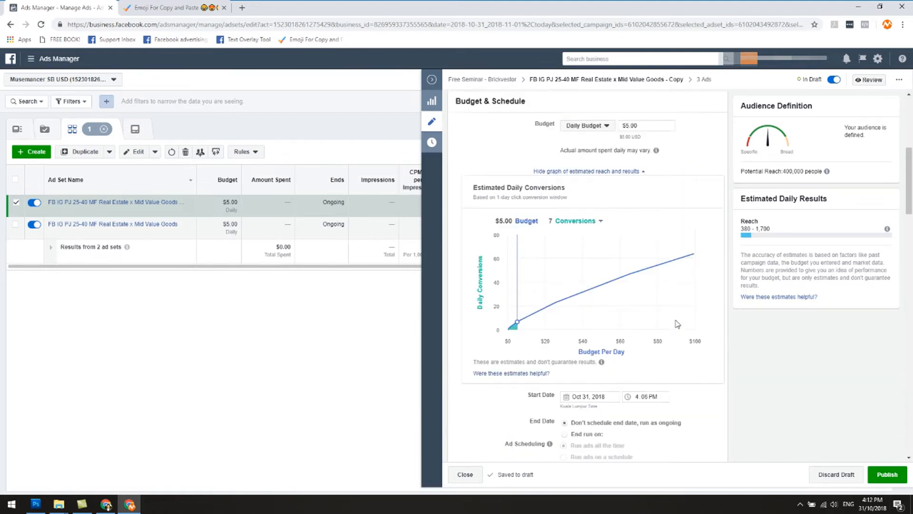
{"action": "scroll", "coordinate": [678, 324], "scroll_direction": "up", "scroll_amount": 1}
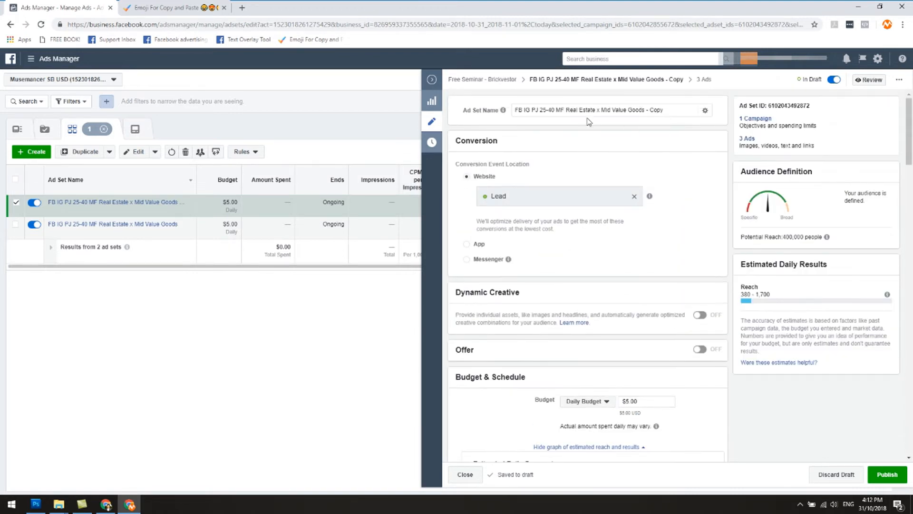
{"action": "left_click_drag", "start_coordinate": [570, 113], "coordinate": [673, 126]}
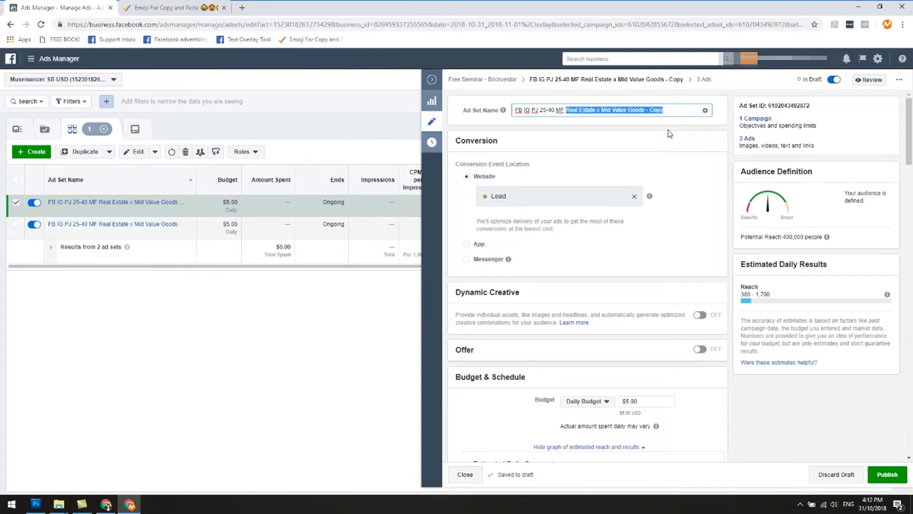
{"action": "key", "text": "BackSpace"}
{"action": "scroll", "coordinate": [647, 171], "scroll_direction": "down", "scroll_amount": 12}
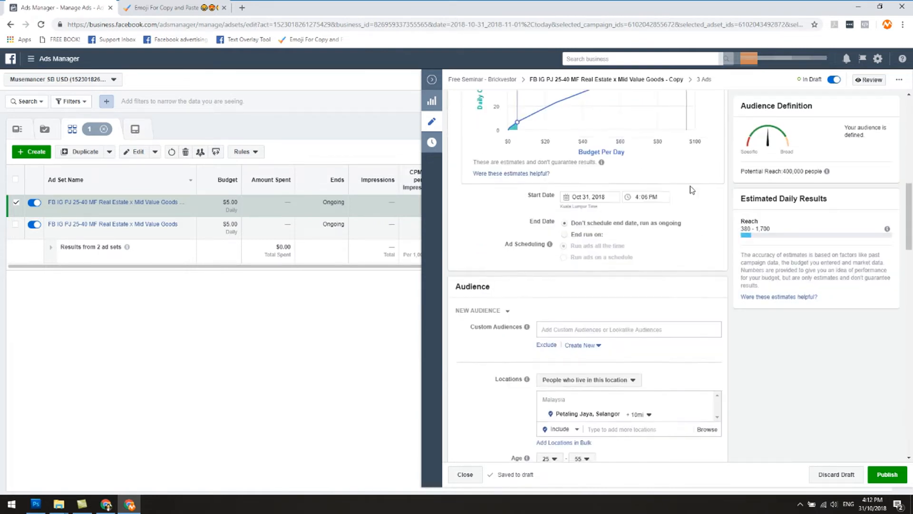
{"action": "scroll", "coordinate": [638, 298], "scroll_direction": "down", "scroll_amount": 6}
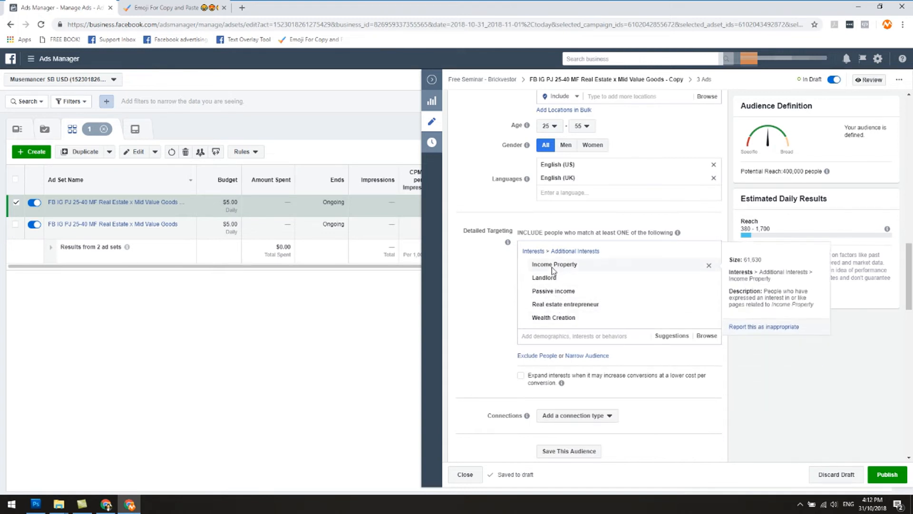
{"action": "scroll", "coordinate": [554, 264], "scroll_direction": "up", "scroll_amount": 18}
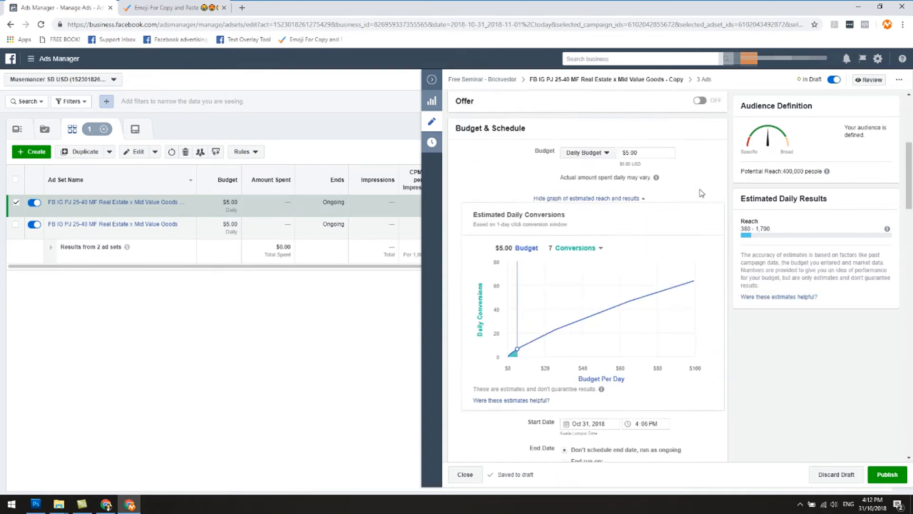
{"action": "type", "text": "Income Property"}
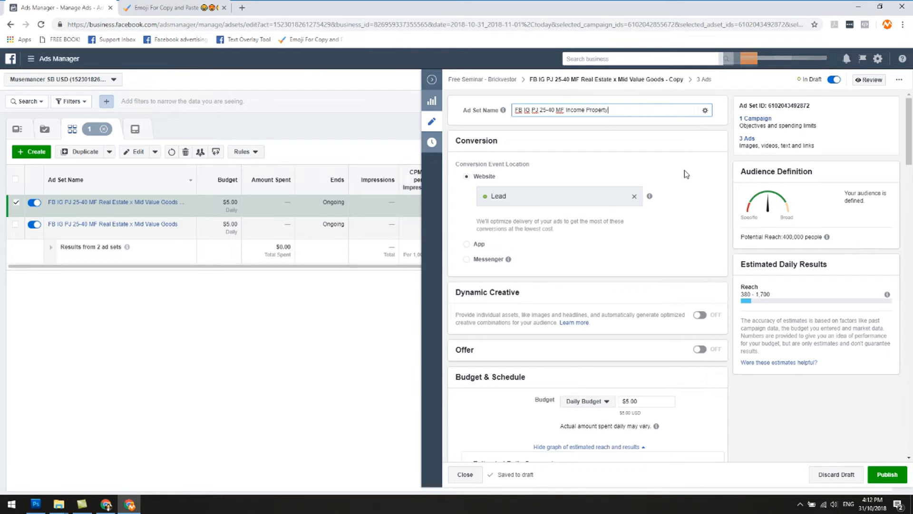
{"action": "left_click", "coordinate": [686, 174]}
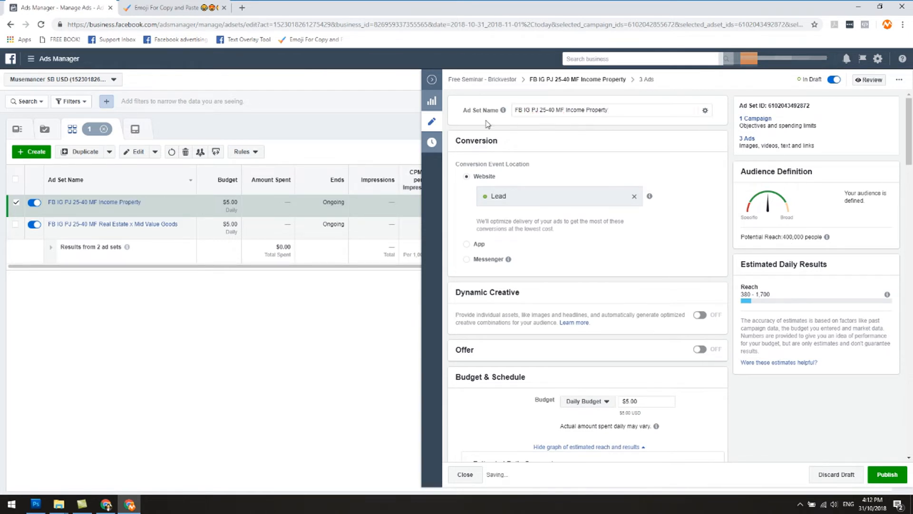
{"action": "scroll", "coordinate": [717, 341], "scroll_direction": "down", "scroll_amount": 10}
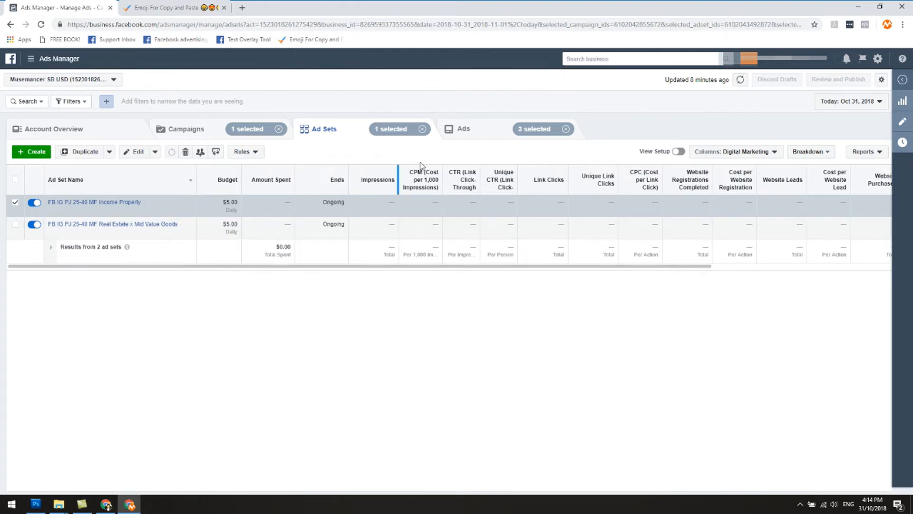
Review the Image 3, Image 1 and Image 2 ads in the Income Property ad set, one after another.
{"action": "left_click", "coordinate": [460, 134]}
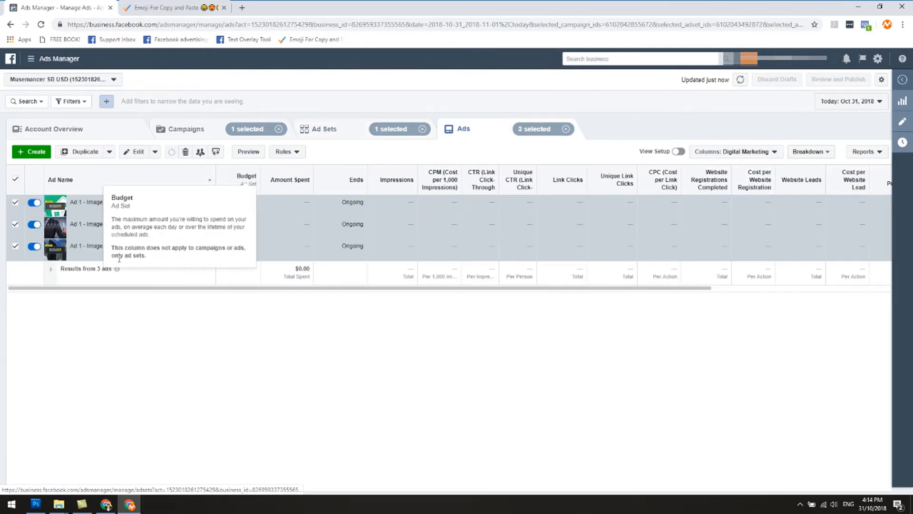
{"action": "mouse_move", "coordinate": [116, 267]}
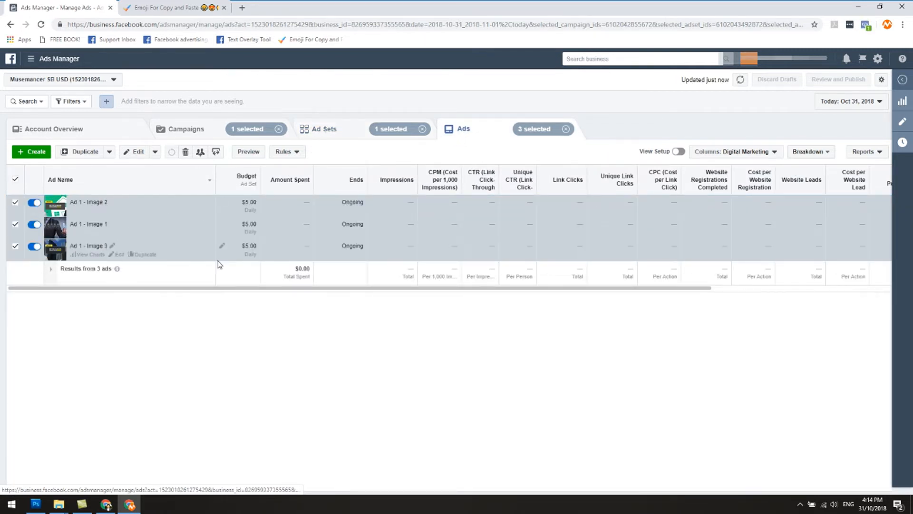
{"action": "left_click", "coordinate": [119, 254]}
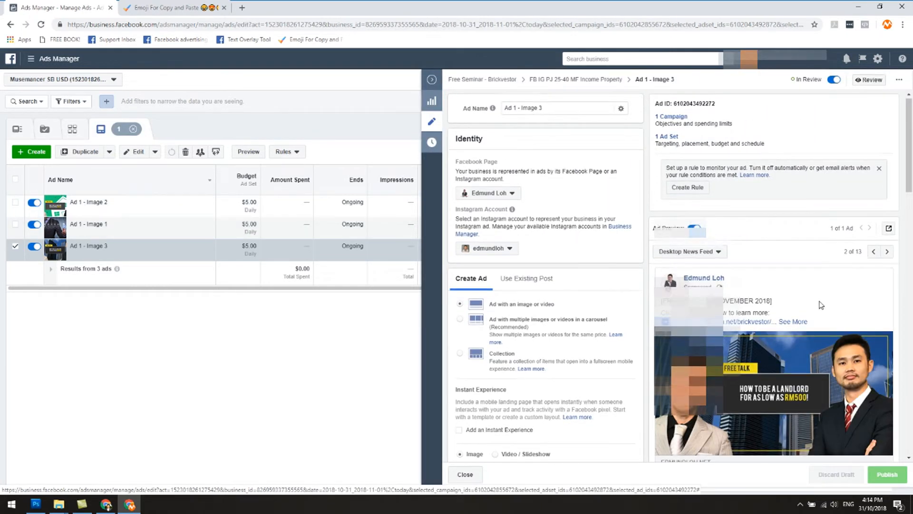
{"action": "left_click", "coordinate": [120, 233]}
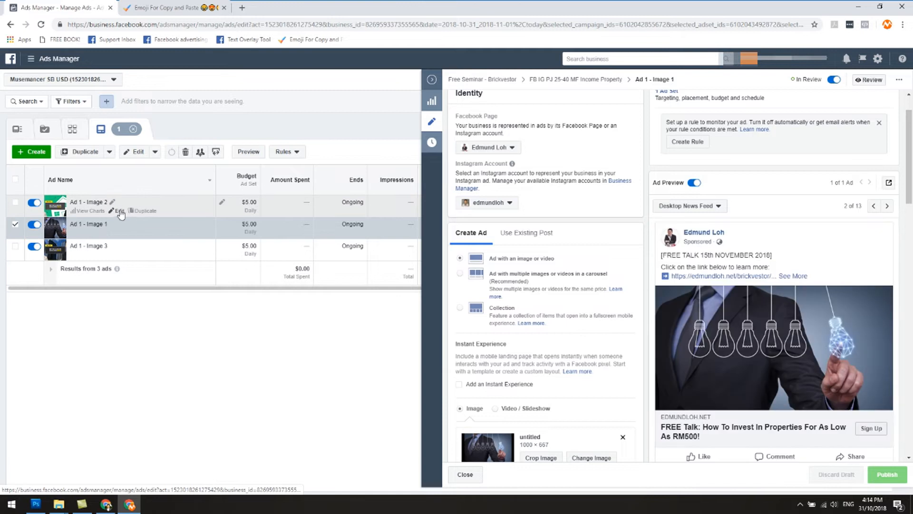
{"action": "left_click", "coordinate": [119, 211]}
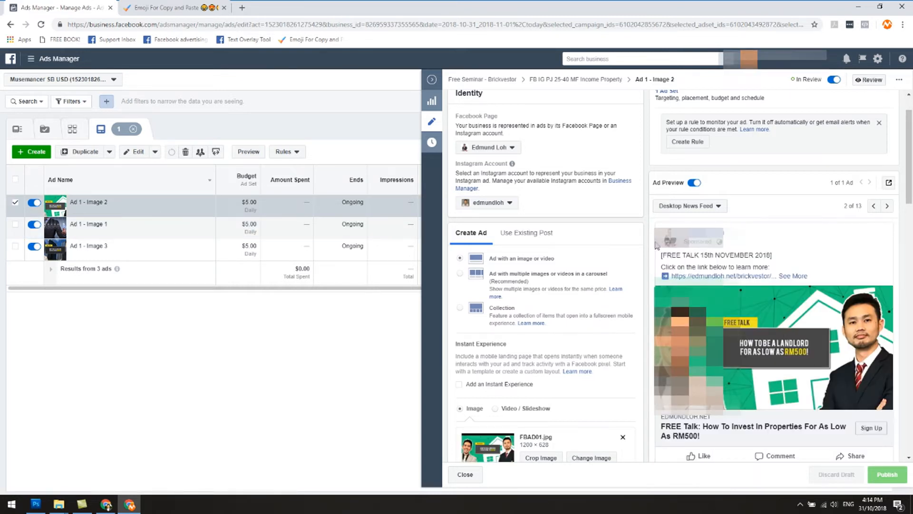
Open the Facebook post with comments for the Income Property ad set's Image 2 ad, and return to Ads Manager.
{"action": "scroll", "coordinate": [737, 327], "scroll_direction": "down", "scroll_amount": 2}
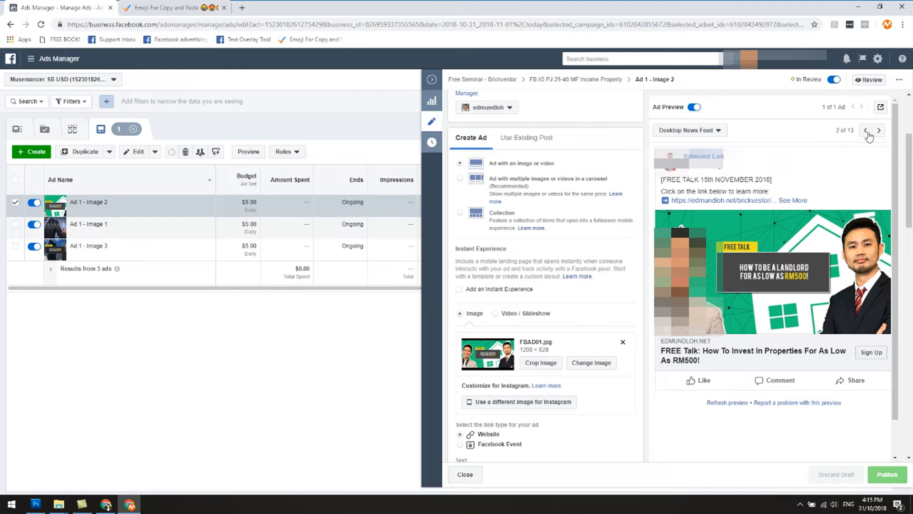
{"action": "left_click", "coordinate": [881, 107]}
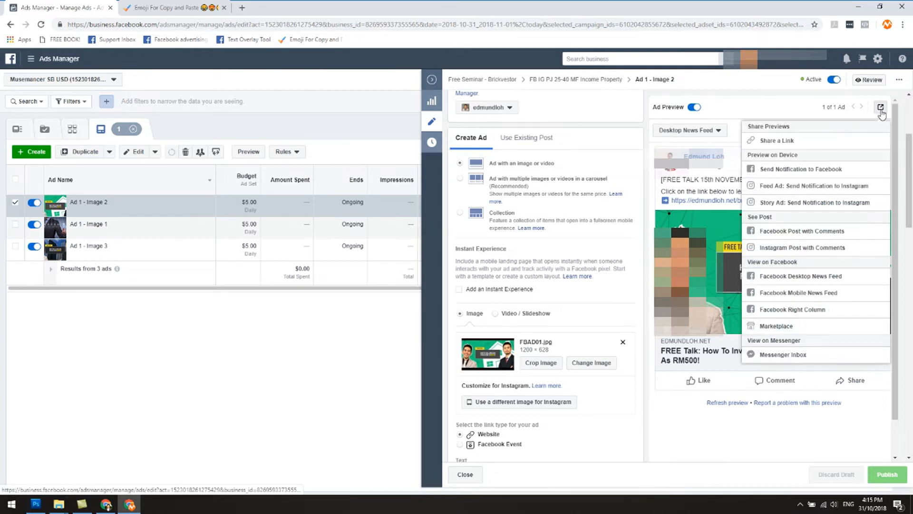
{"action": "left_click", "coordinate": [805, 232]}
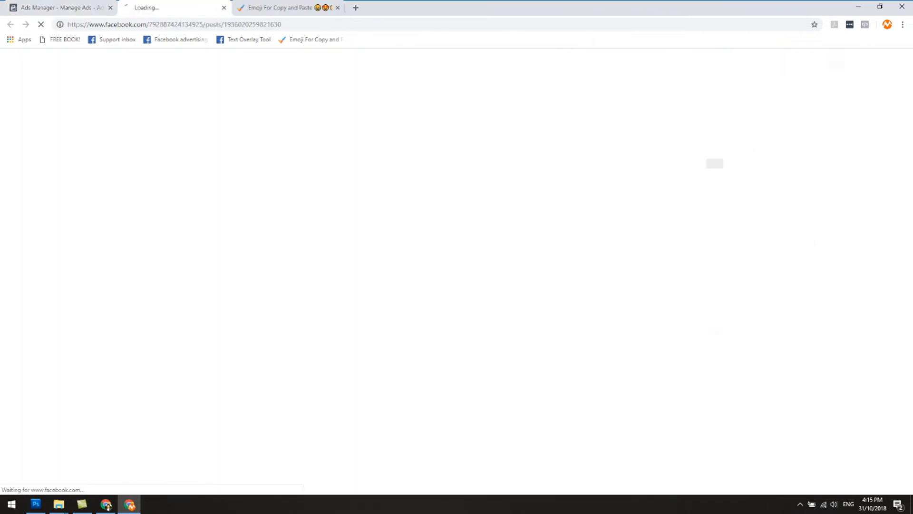
{"action": "left_click", "coordinate": [53, 7]}
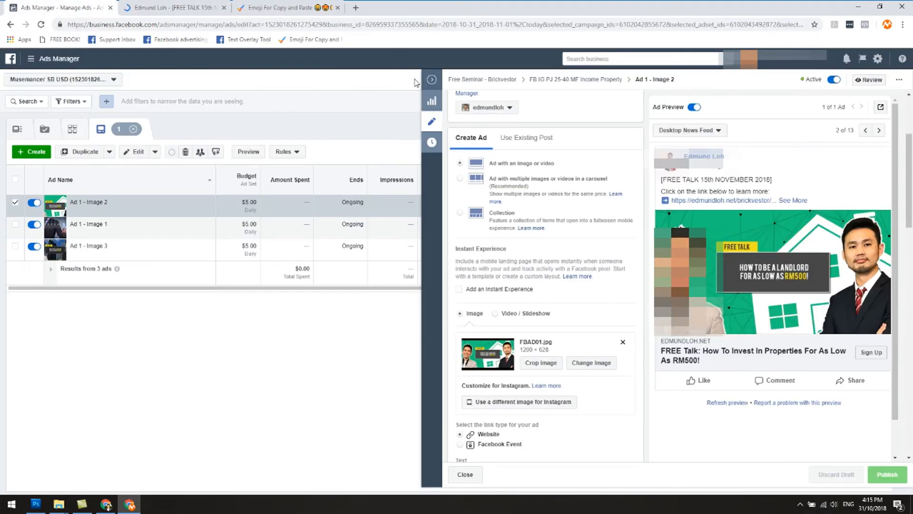
Close the ad editor and show the ads of only the Real Estate x Mid Value Goods ad set.
{"action": "left_click", "coordinate": [432, 80]}
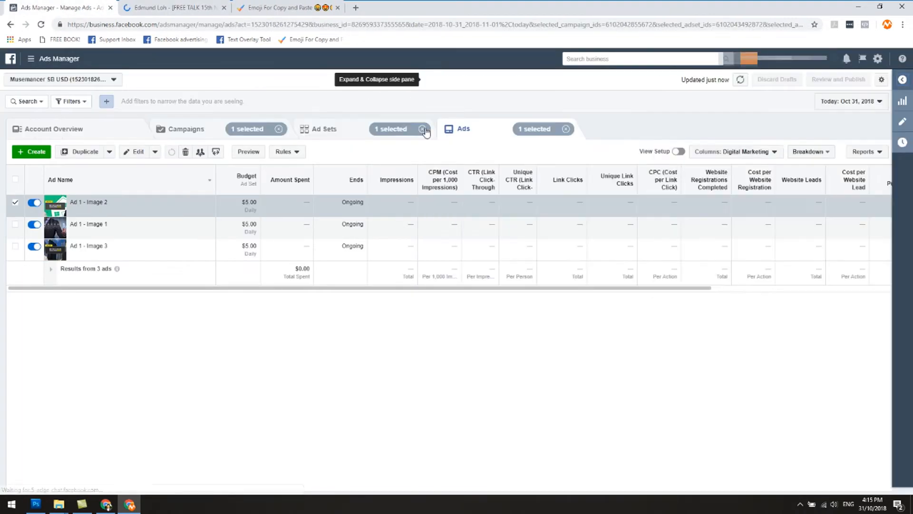
{"action": "left_click", "coordinate": [325, 134]}
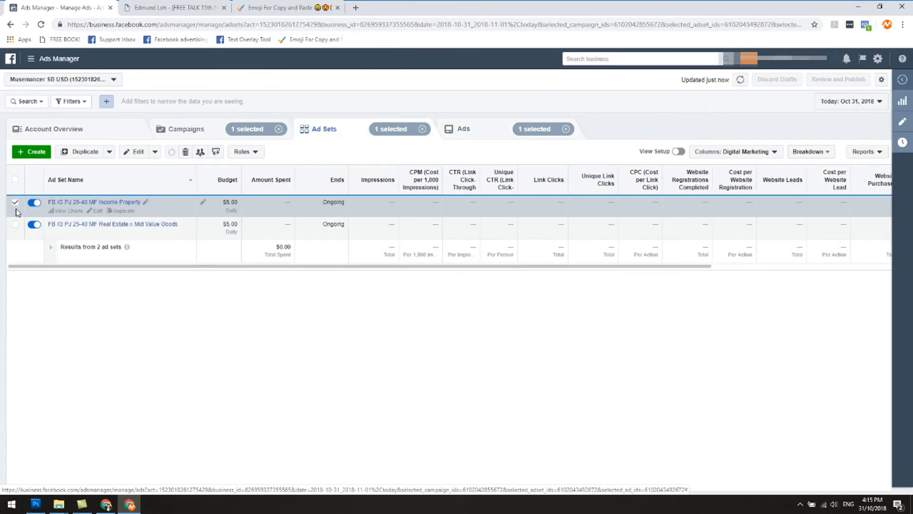
{"action": "left_click", "coordinate": [15, 203]}
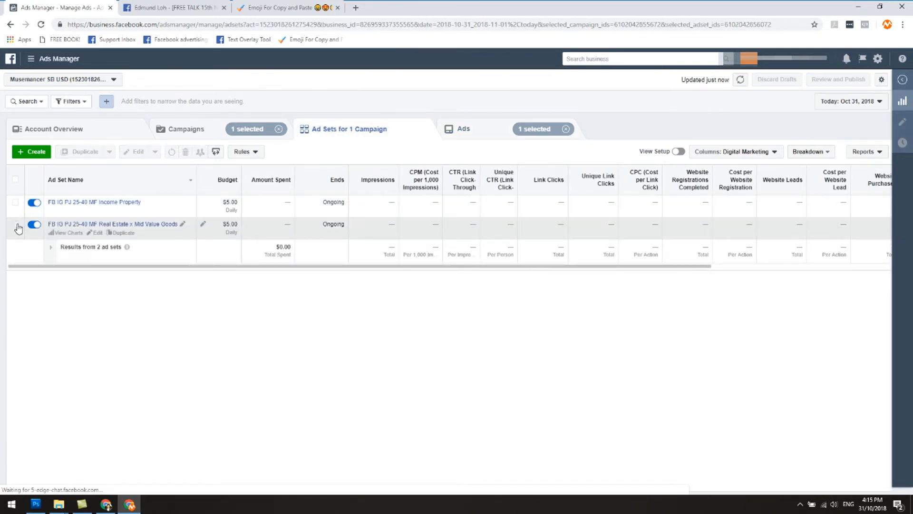
{"action": "left_click", "coordinate": [16, 226]}
{"action": "left_click", "coordinate": [513, 135]}
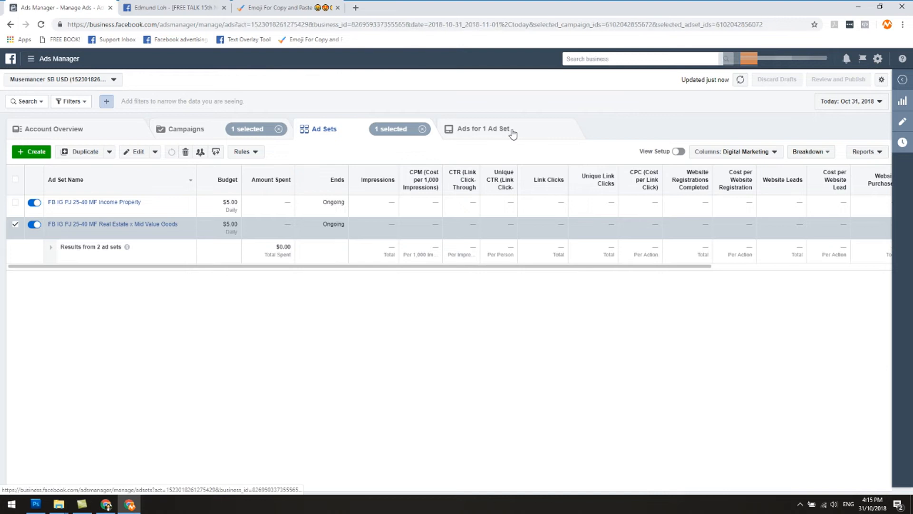
Open the Facebook post with comments for Ad 1 - Image 2 in the Real Estate x Mid Value Goods ad set.
{"action": "left_click", "coordinate": [119, 256]}
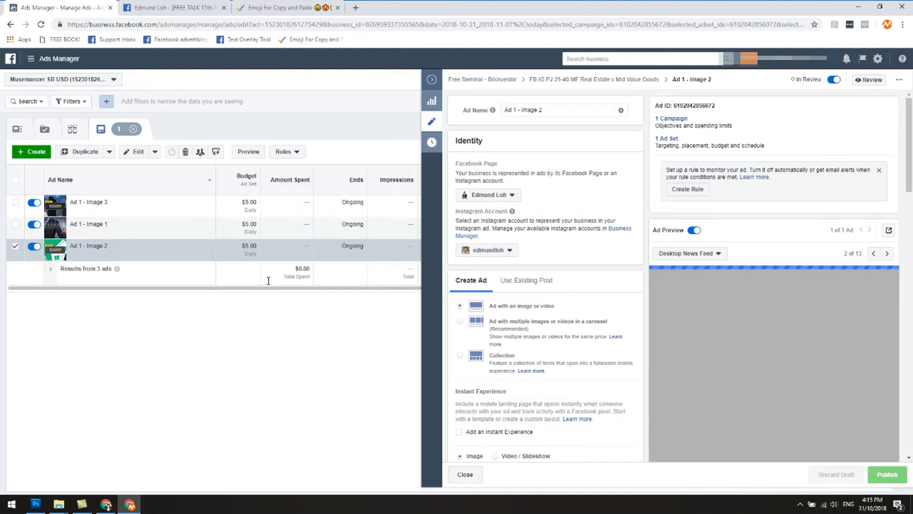
{"action": "scroll", "coordinate": [823, 288], "scroll_direction": "down", "scroll_amount": 1}
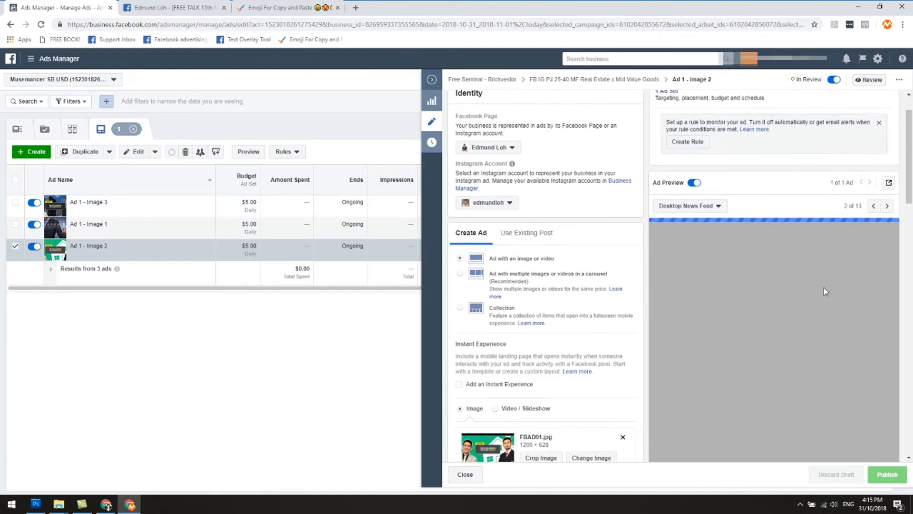
{"action": "scroll", "coordinate": [824, 287], "scroll_direction": "down", "scroll_amount": 1}
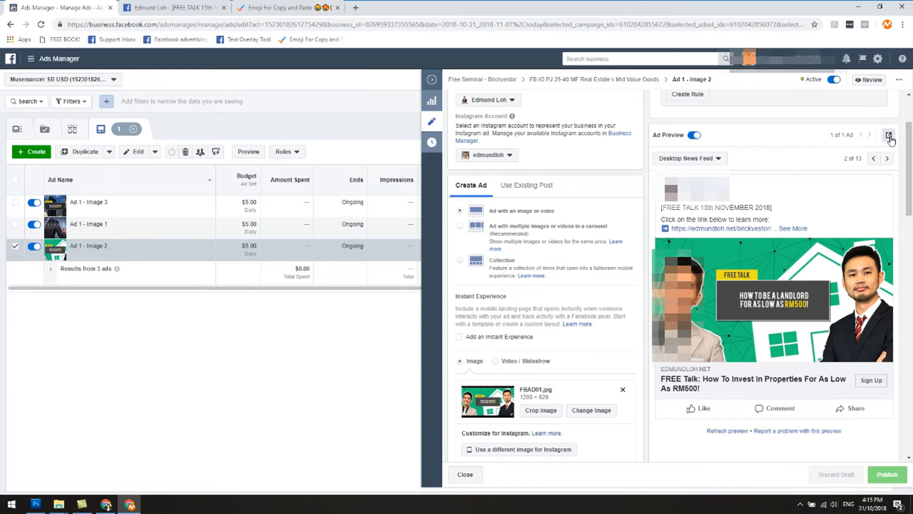
{"action": "left_click", "coordinate": [889, 136]}
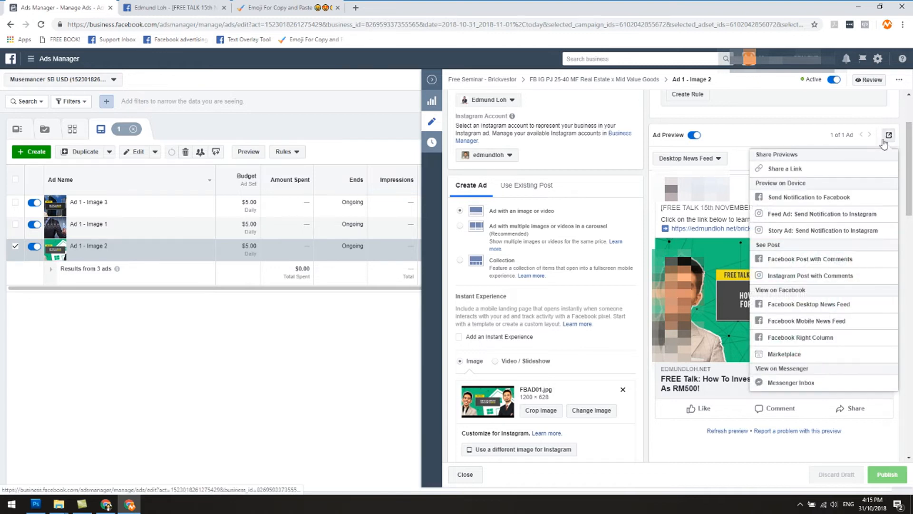
{"action": "left_click", "coordinate": [808, 263]}
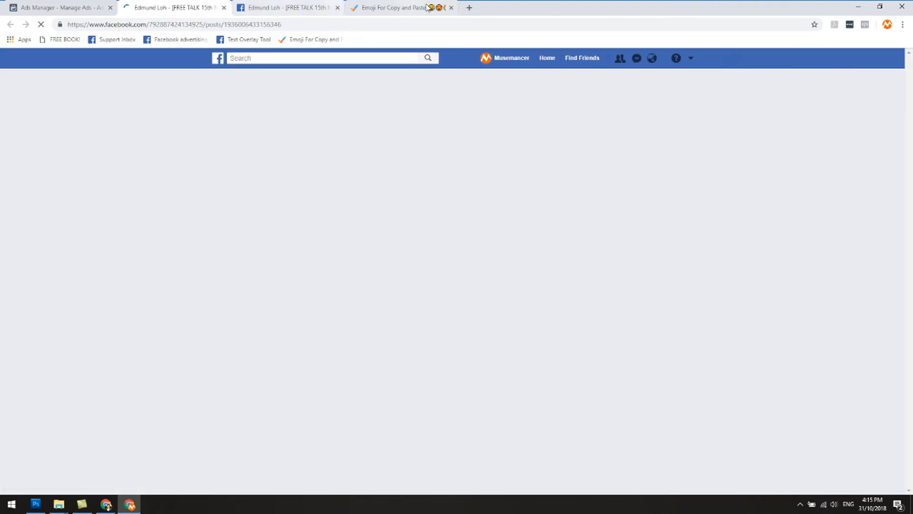
Close the emoji page and compare the two Image 2 ad posts, including their text, image and comment area.
{"action": "left_click", "coordinate": [451, 8]}
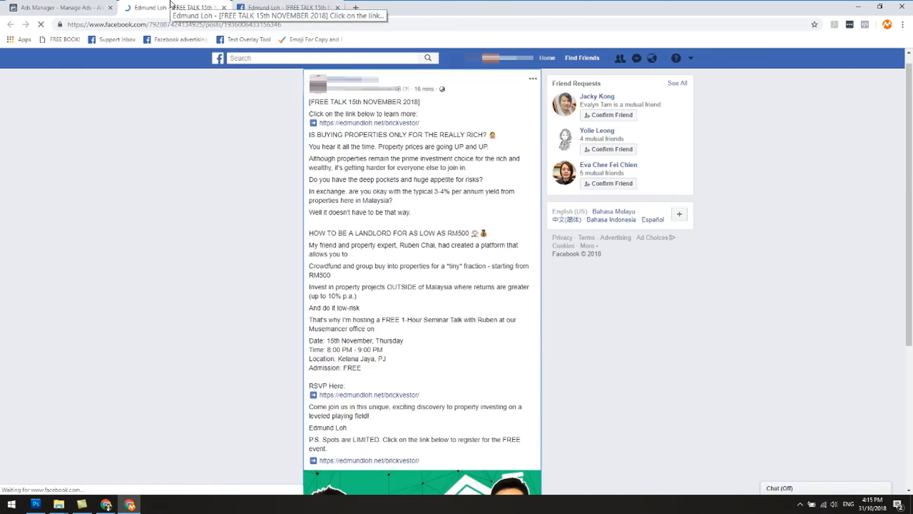
{"action": "scroll", "coordinate": [257, 186], "scroll_direction": "down", "scroll_amount": 5}
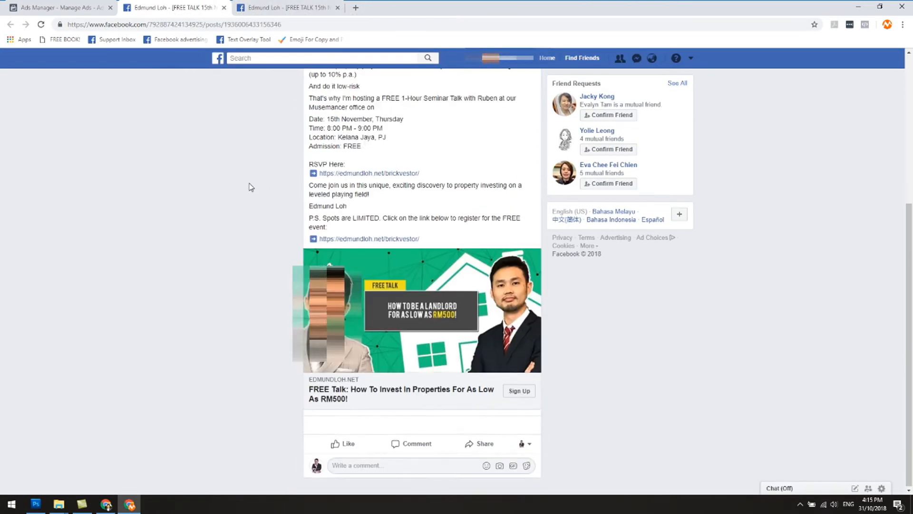
{"action": "left_click", "coordinate": [269, 6]}
{"action": "scroll", "coordinate": [250, 210], "scroll_direction": "down", "scroll_amount": 5}
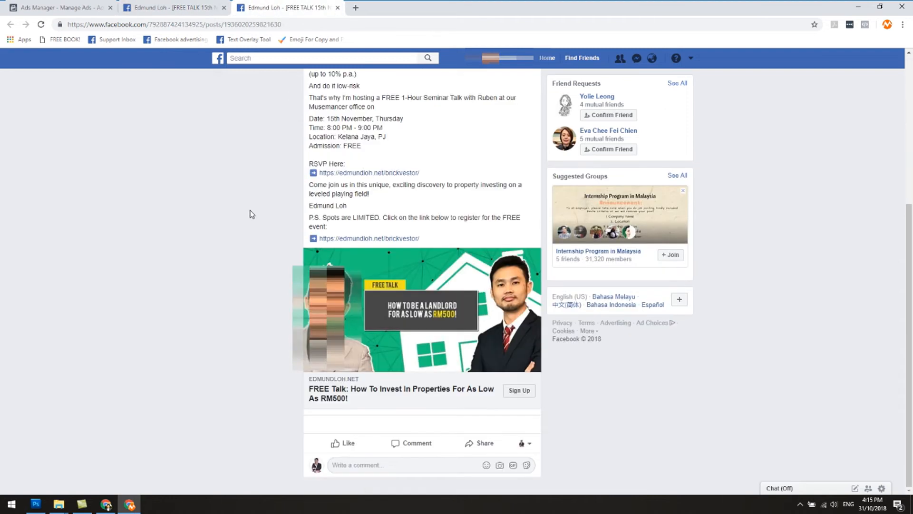
{"action": "left_click", "coordinate": [166, 5]}
{"action": "left_click", "coordinate": [258, 4]}
{"action": "left_click", "coordinate": [181, 6]}
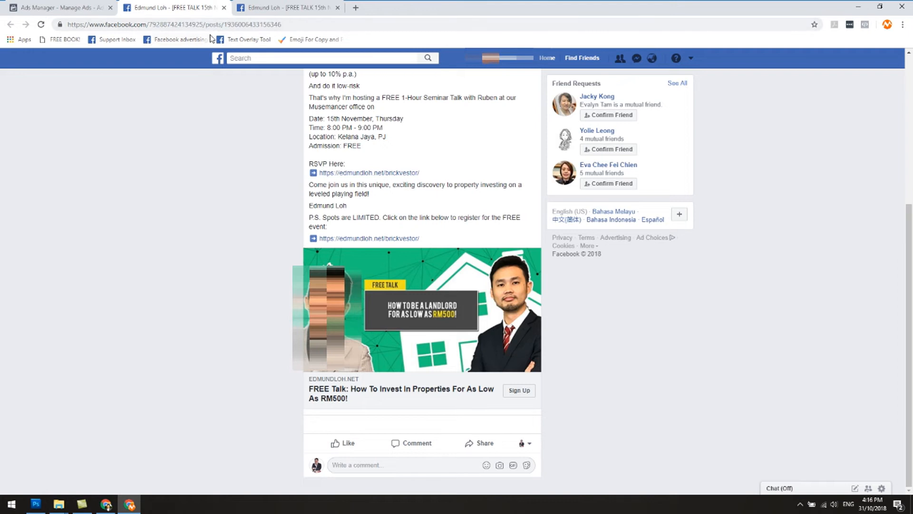
Highlight and compare the post IDs at the end of the two ad posts' web addresses.
{"action": "left_click_drag", "start_coordinate": [225, 25], "coordinate": [286, 27]}
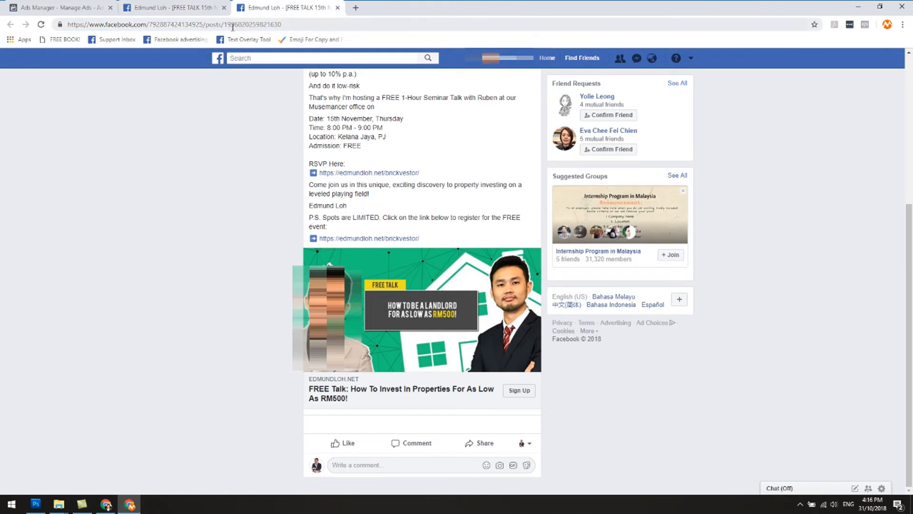
{"action": "left_click_drag", "start_coordinate": [226, 26], "coordinate": [285, 26]}
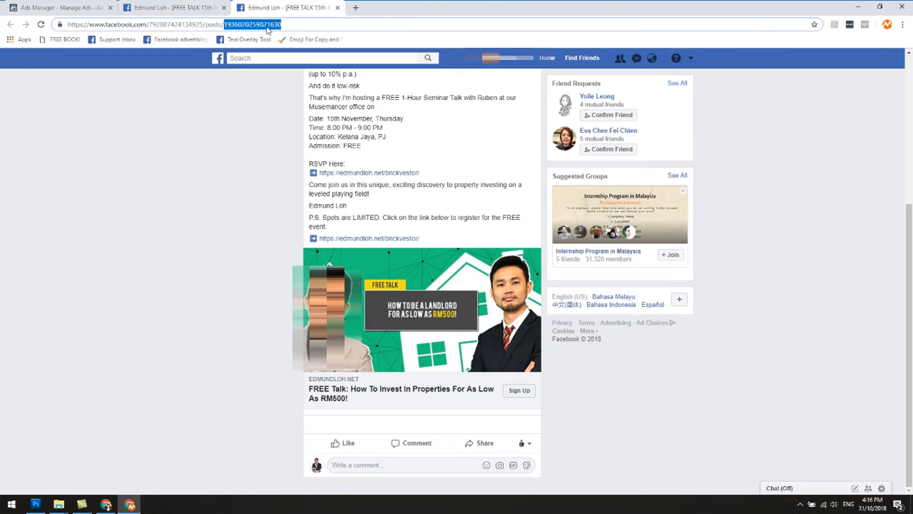
{"action": "left_click", "coordinate": [194, 6]}
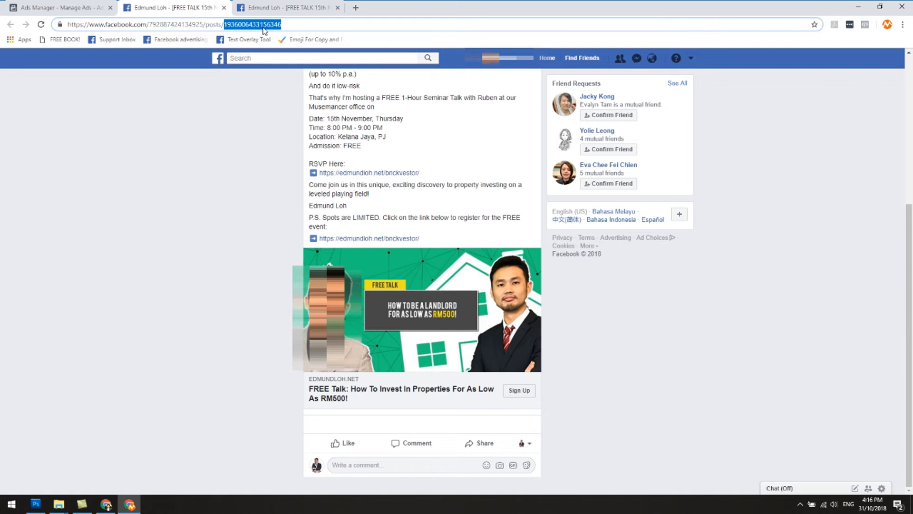
Alternate between the two Image 2 ad posts to compare their post IDs and separate comment areas.
{"action": "double_click", "coordinate": [269, 25]}
{"action": "left_click", "coordinate": [289, 22]}
{"action": "left_click", "coordinate": [273, 6]}
{"action": "left_click", "coordinate": [199, 5]}
{"action": "left_click", "coordinate": [252, 6]}
{"action": "left_click", "coordinate": [198, 5]}
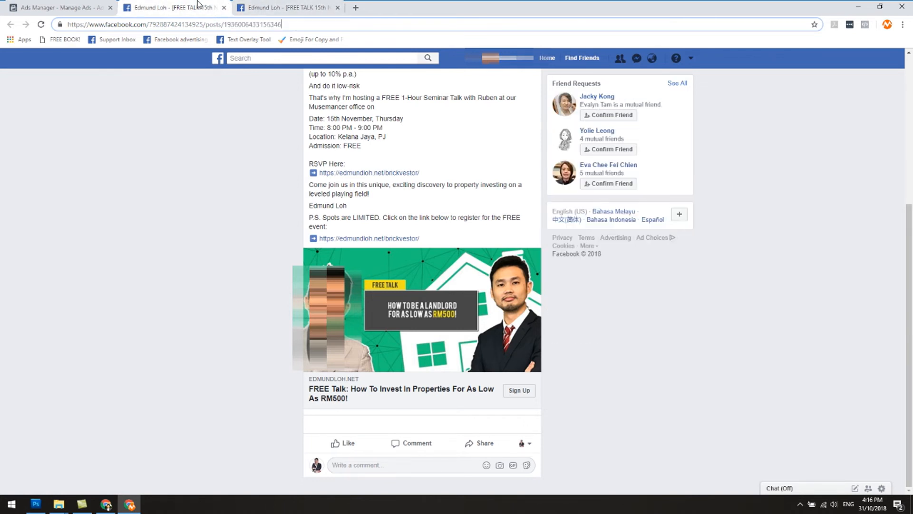
{"action": "left_click", "coordinate": [290, 6]}
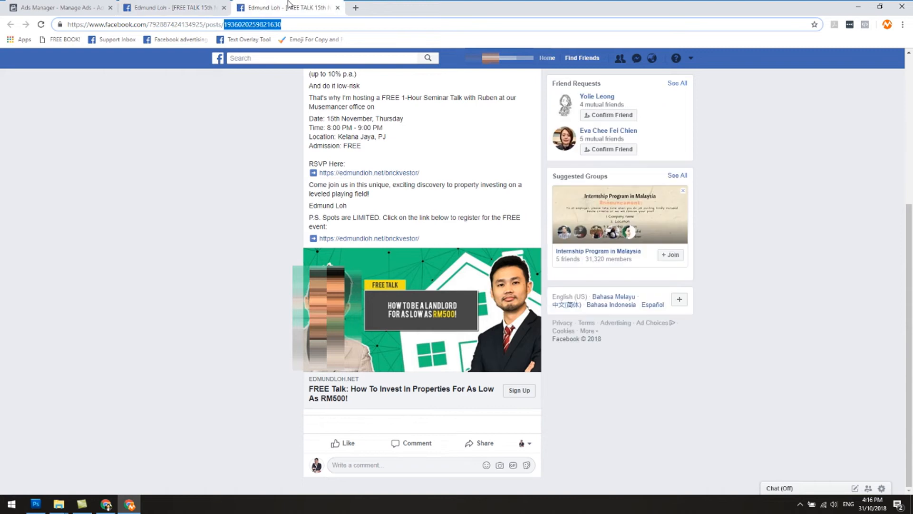
{"action": "left_click", "coordinate": [207, 6]}
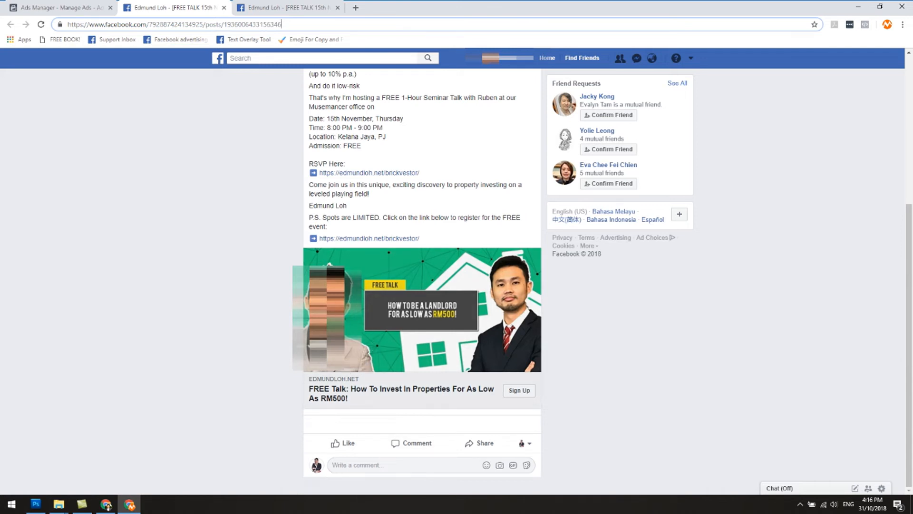
{"action": "left_click", "coordinate": [385, 463]}
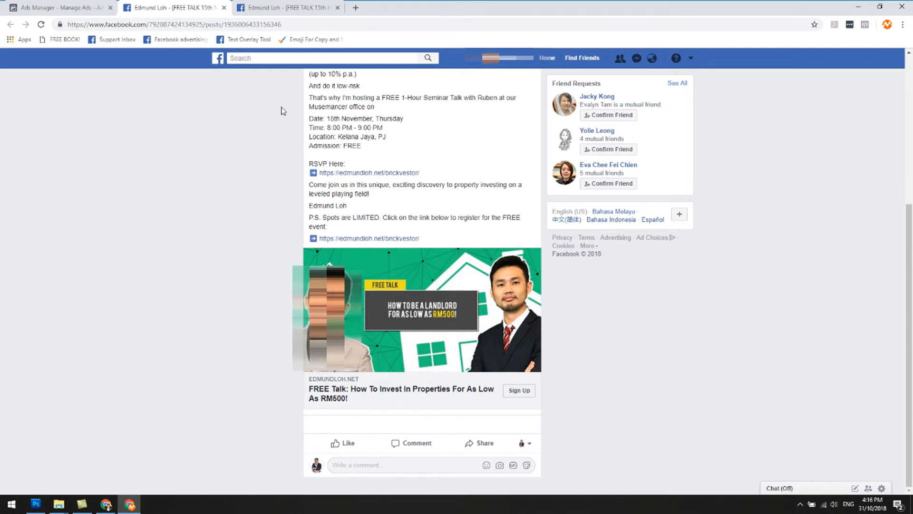
{"action": "left_click", "coordinate": [274, 10]}
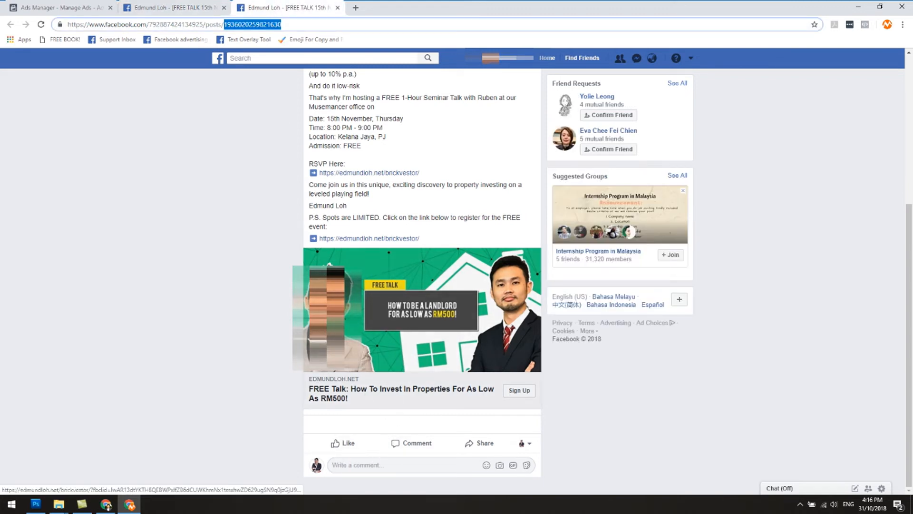
{"action": "scroll", "coordinate": [293, 325], "scroll_direction": "up", "scroll_amount": 3}
{"action": "scroll", "coordinate": [292, 324], "scroll_direction": "down", "scroll_amount": 3}
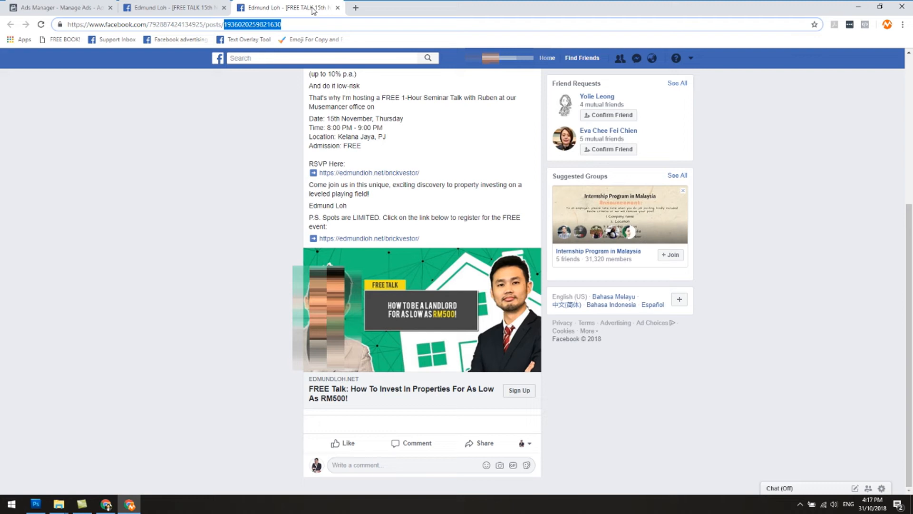
Close both Image 2 posts and the ad editor, and return to the ads of the Real Estate x Mid Value Goods ad set.
{"action": "left_click", "coordinate": [338, 8]}
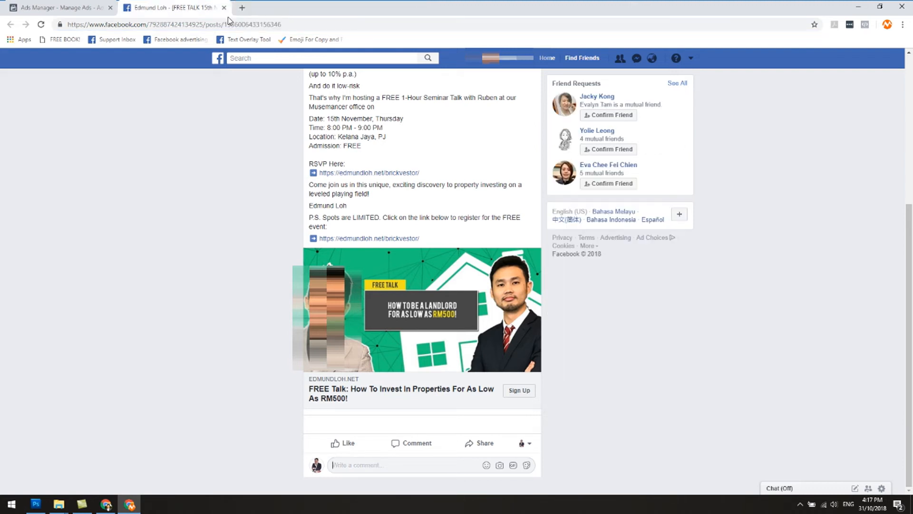
{"action": "left_click", "coordinate": [223, 8]}
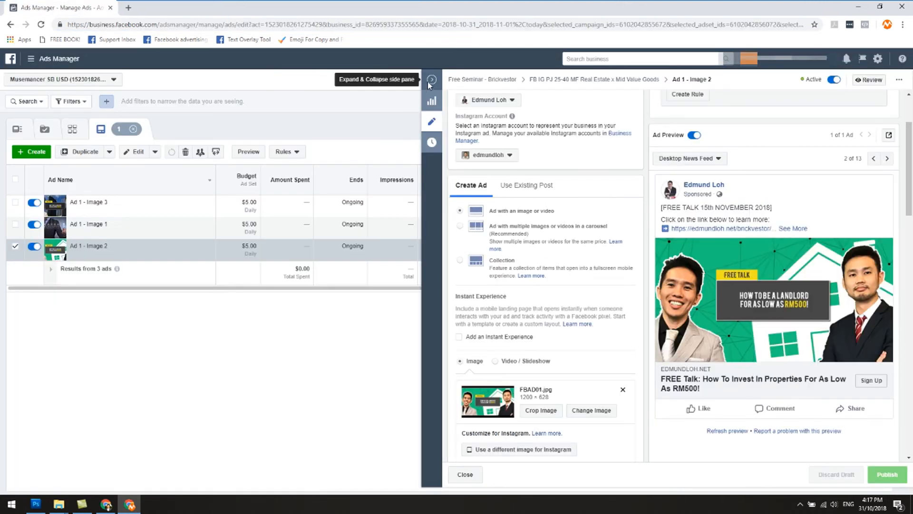
{"action": "left_click", "coordinate": [434, 82]}
{"action": "left_click", "coordinate": [333, 128]}
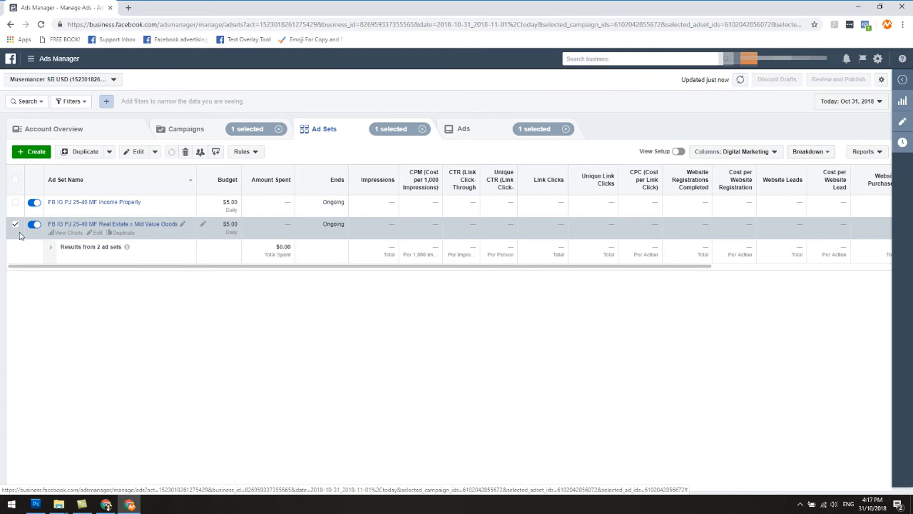
{"action": "left_click", "coordinate": [501, 135]}
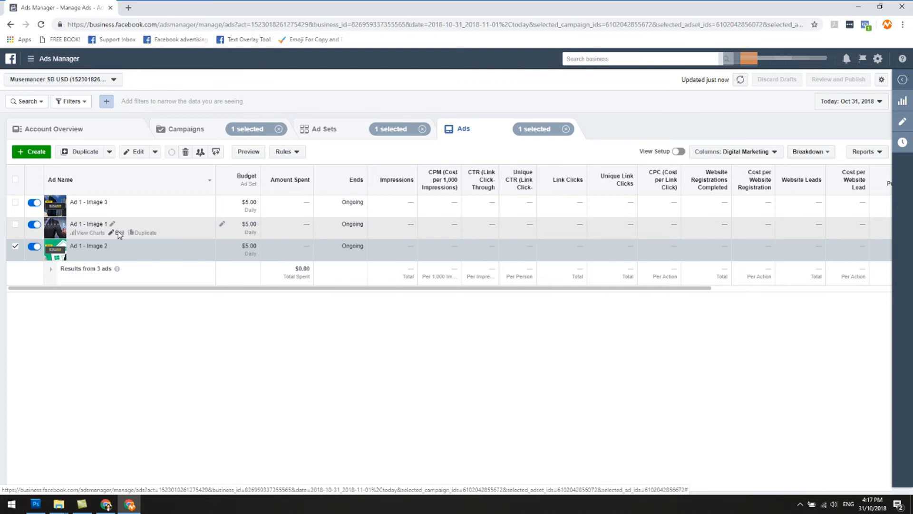
Open the Facebook post with comments for Ad 1 - Image 1 in the Real Estate x Mid Value Goods ad set.
{"action": "left_click", "coordinate": [119, 233]}
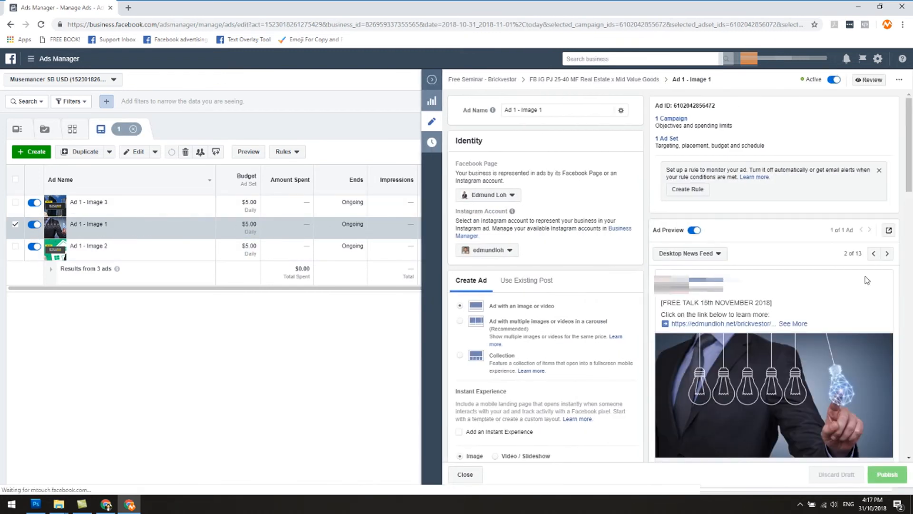
{"action": "left_click", "coordinate": [887, 231]}
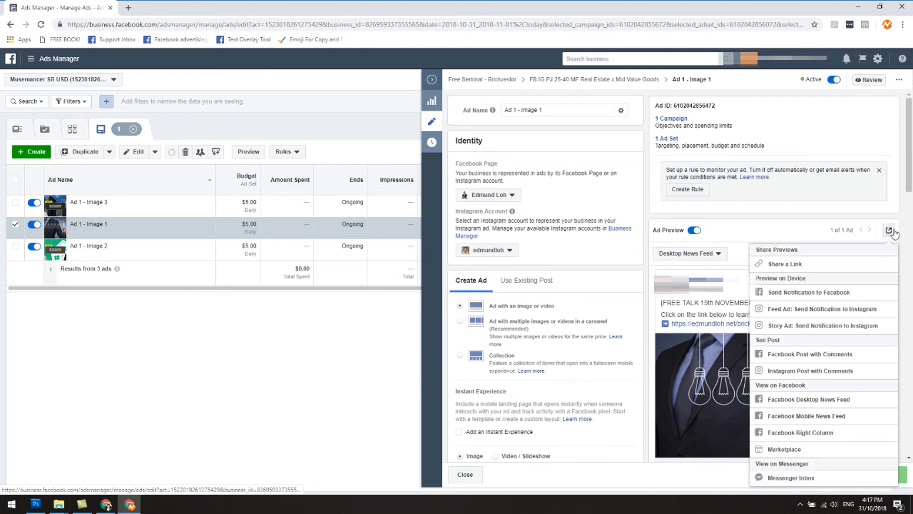
{"action": "left_click", "coordinate": [803, 357]}
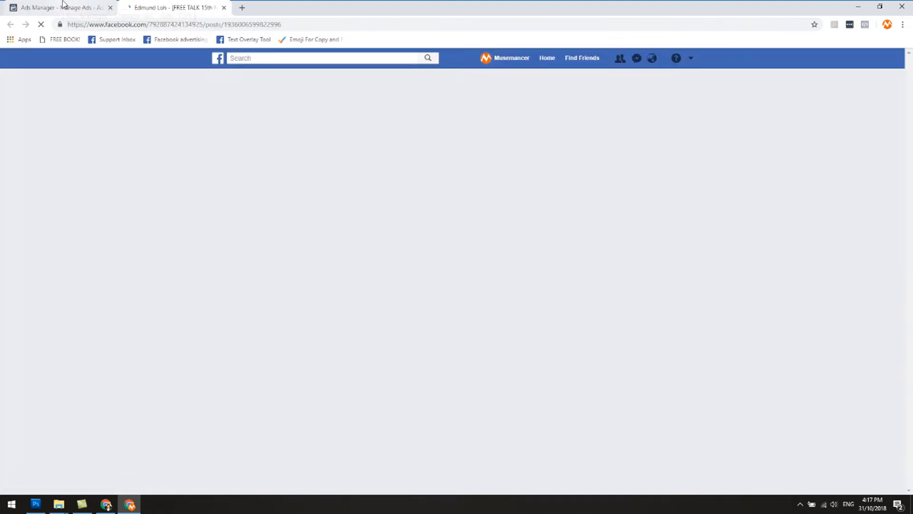
Open the Facebook post with comments for Ad 1 - Image 2 and place its page after the Image 1 post.
{"action": "left_click", "coordinate": [62, 7]}
{"action": "left_click", "coordinate": [120, 252]}
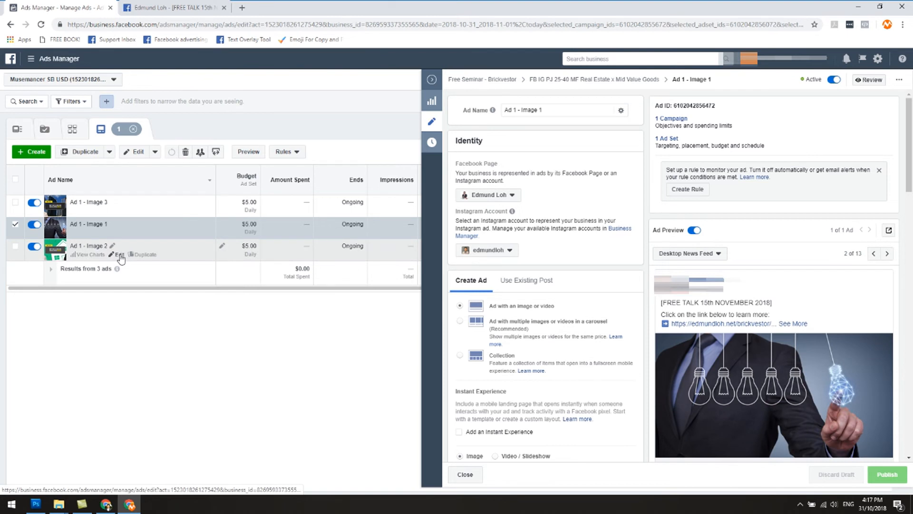
{"action": "left_click", "coordinate": [889, 230]}
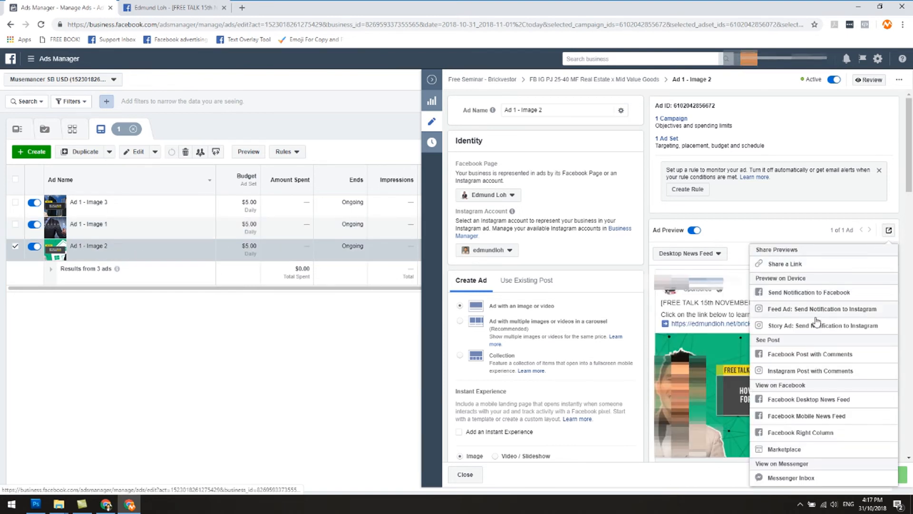
{"action": "left_click", "coordinate": [811, 361]}
{"action": "left_click_drag", "start_coordinate": [189, 8], "coordinate": [279, 8]}
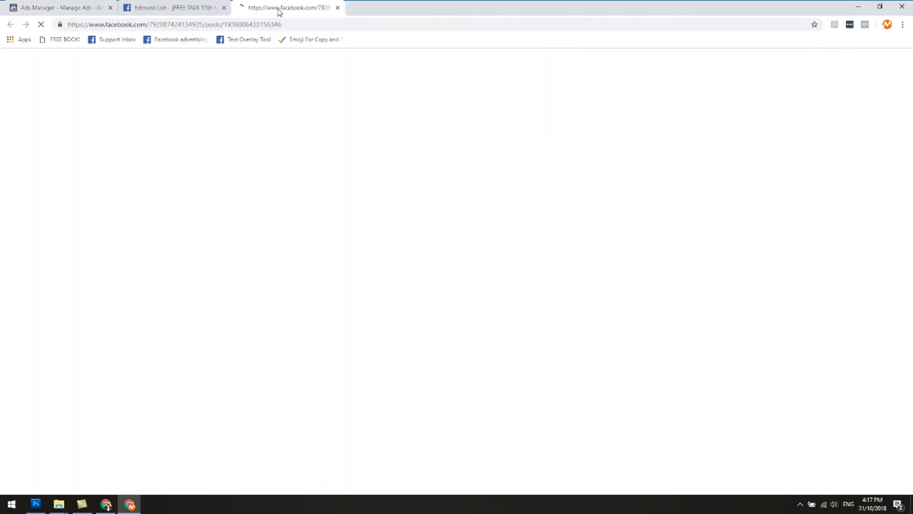
Open the Facebook post with comments for Ad 1 - Image 3 and place its page after the Image 2 post.
{"action": "left_click", "coordinate": [23, 8]}
{"action": "left_click", "coordinate": [119, 209]}
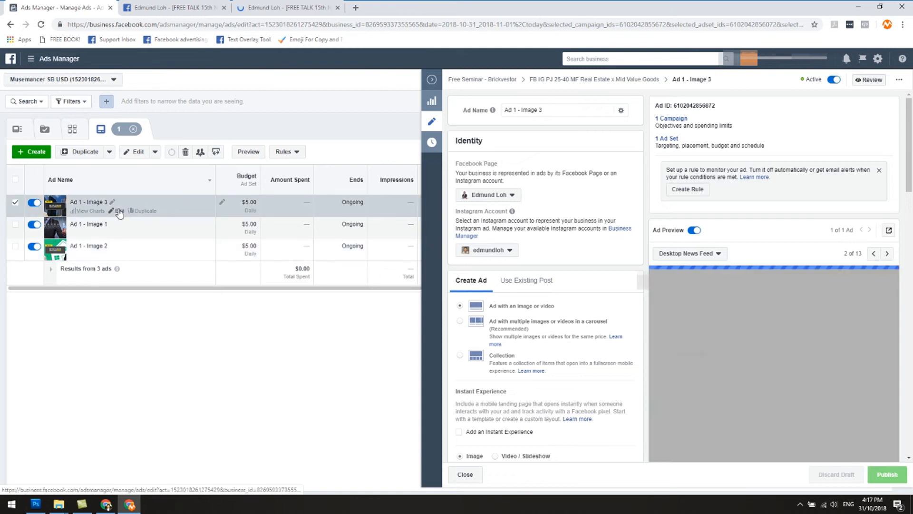
{"action": "left_click", "coordinate": [889, 230]}
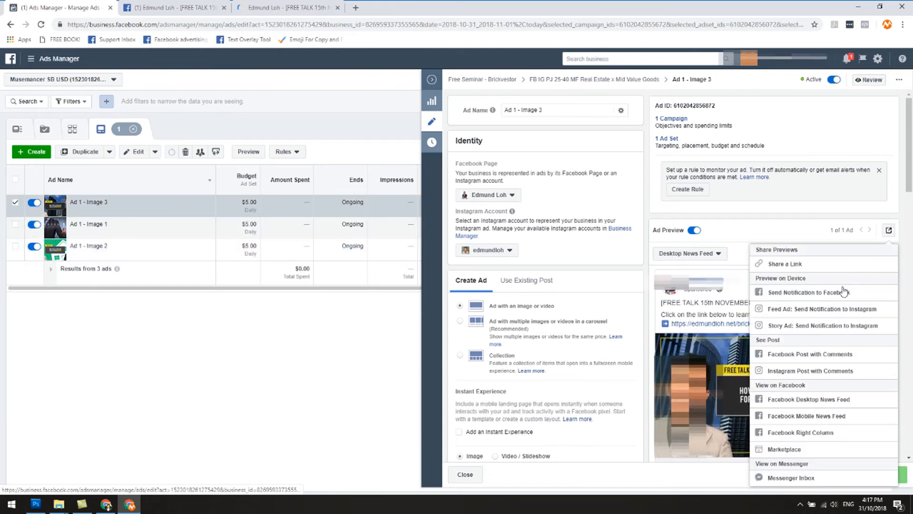
{"action": "left_click", "coordinate": [824, 360]}
{"action": "left_click_drag", "start_coordinate": [185, 7], "coordinate": [409, 7]}
Close the ad editor in Ads Manager and show the ads of only the Income Property ad set.
{"action": "left_click", "coordinate": [43, 4]}
{"action": "left_click", "coordinate": [209, 132]}
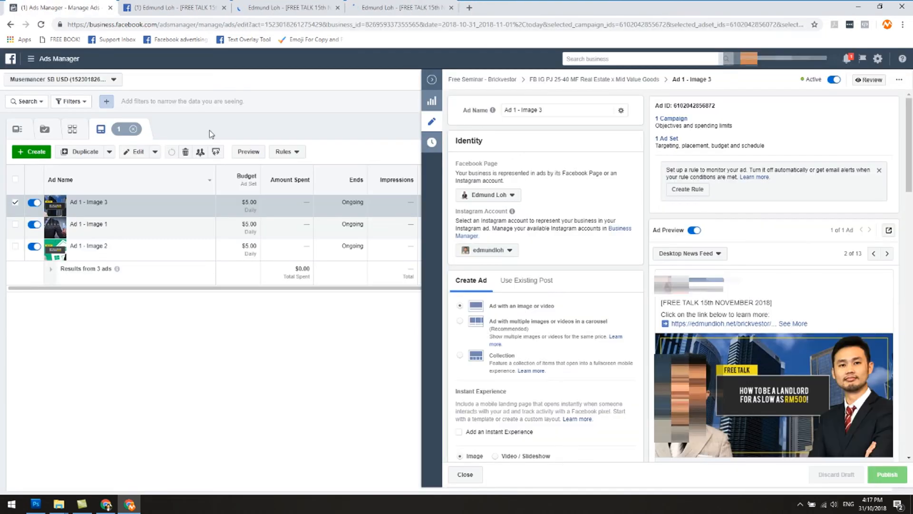
{"action": "left_click", "coordinate": [431, 80]}
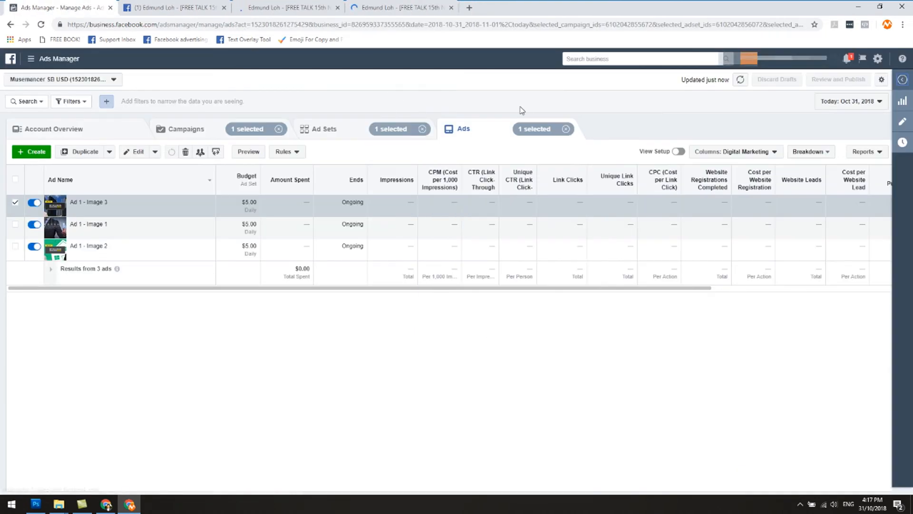
{"action": "left_click", "coordinate": [330, 131]}
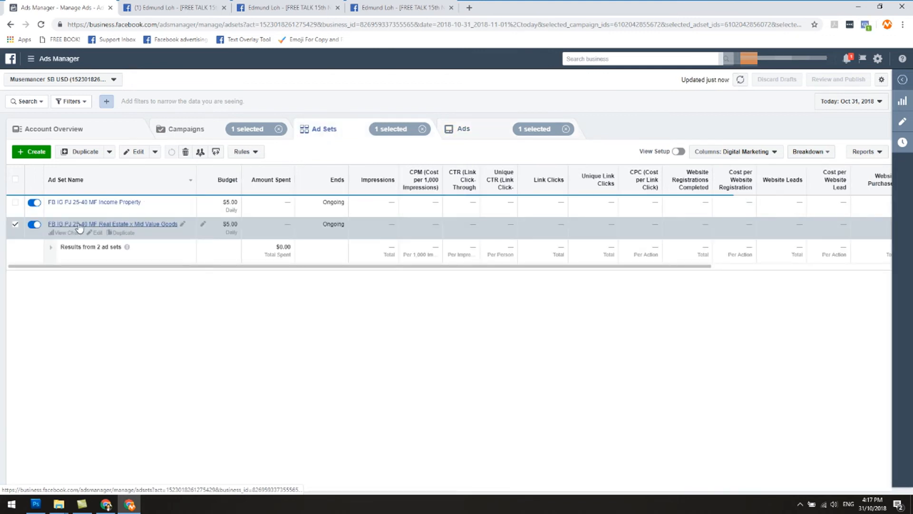
{"action": "left_click", "coordinate": [14, 226]}
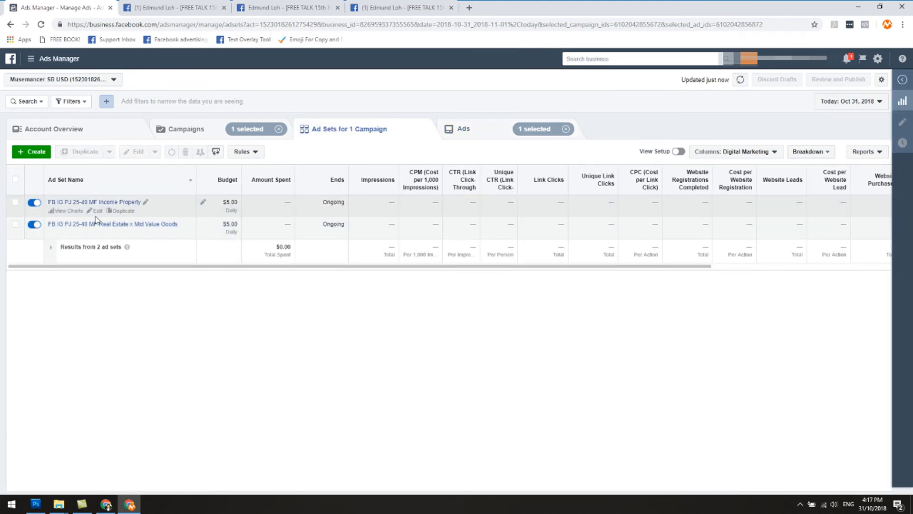
{"action": "left_click", "coordinate": [16, 202]}
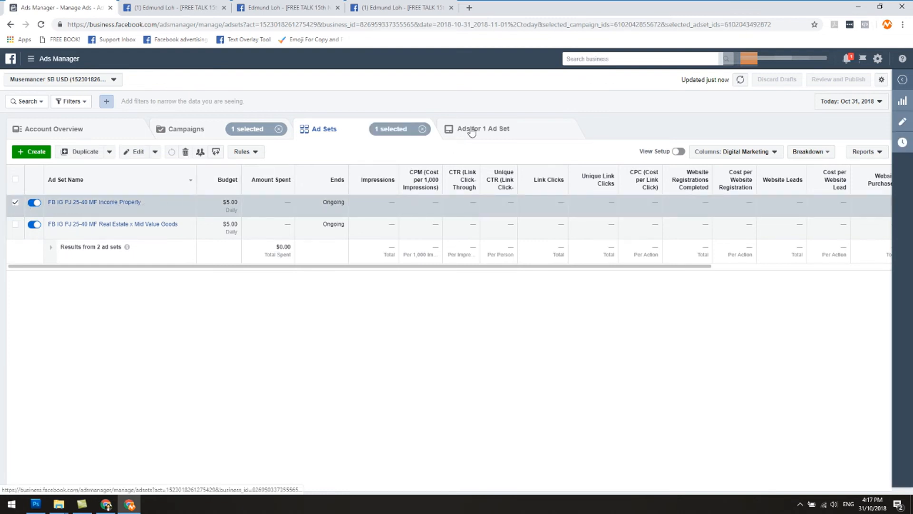
{"action": "left_click", "coordinate": [471, 132]}
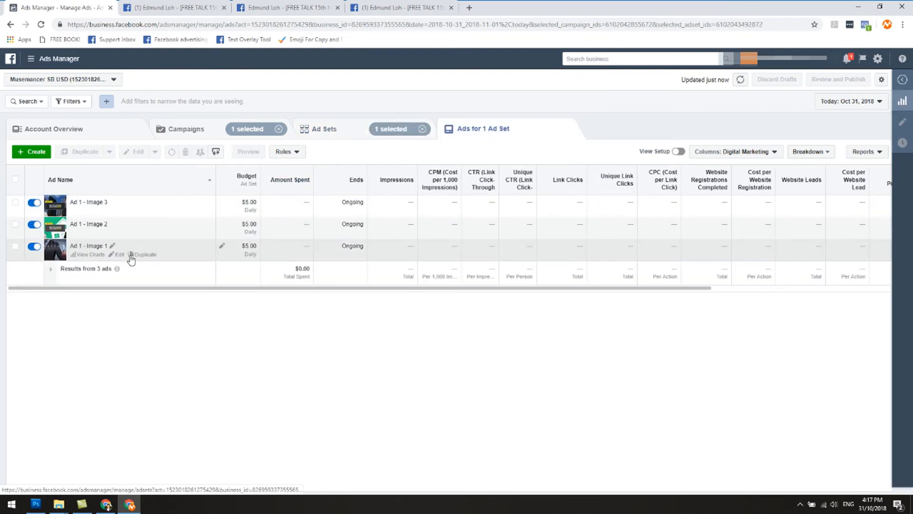
Edit Ad 1 - Image 1 in the Income Property ad set to use an existing post, and open the post ID entry.
{"action": "left_click", "coordinate": [119, 254]}
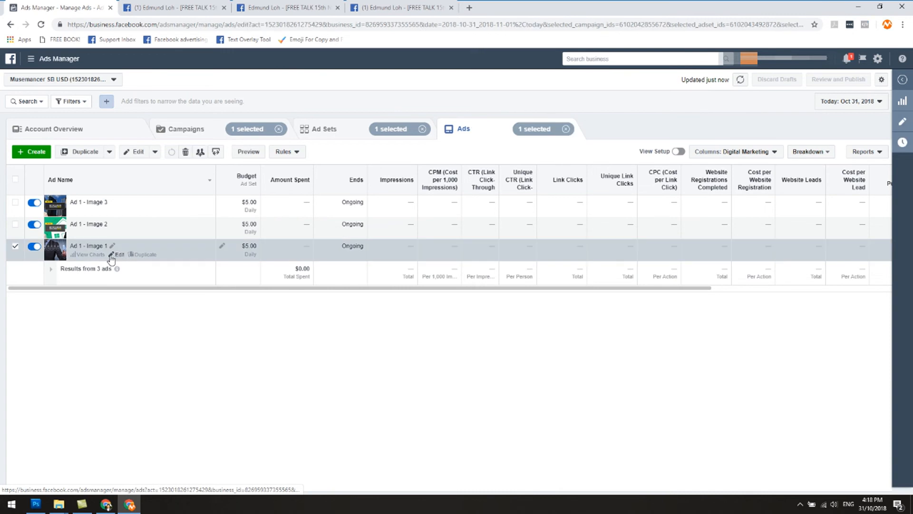
{"action": "scroll", "coordinate": [804, 283], "scroll_direction": "down", "scroll_amount": 2}
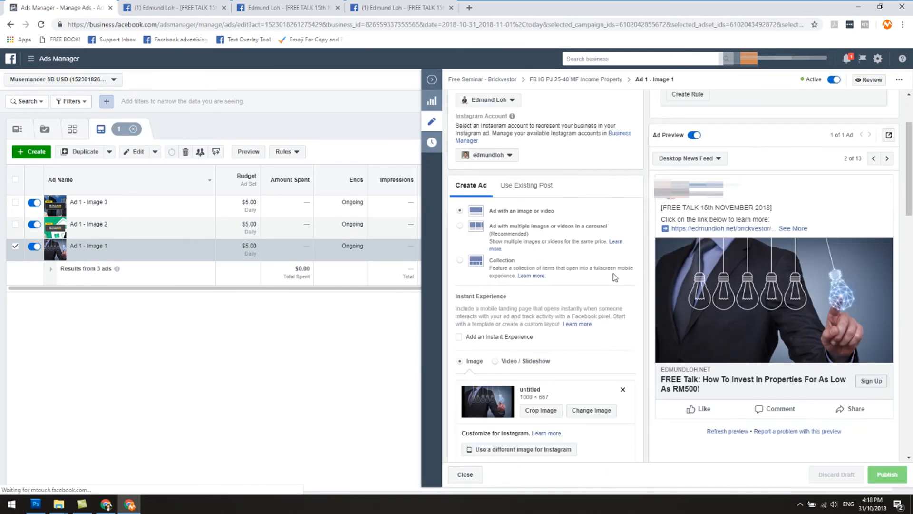
{"action": "scroll", "coordinate": [583, 247], "scroll_direction": "up", "scroll_amount": 2}
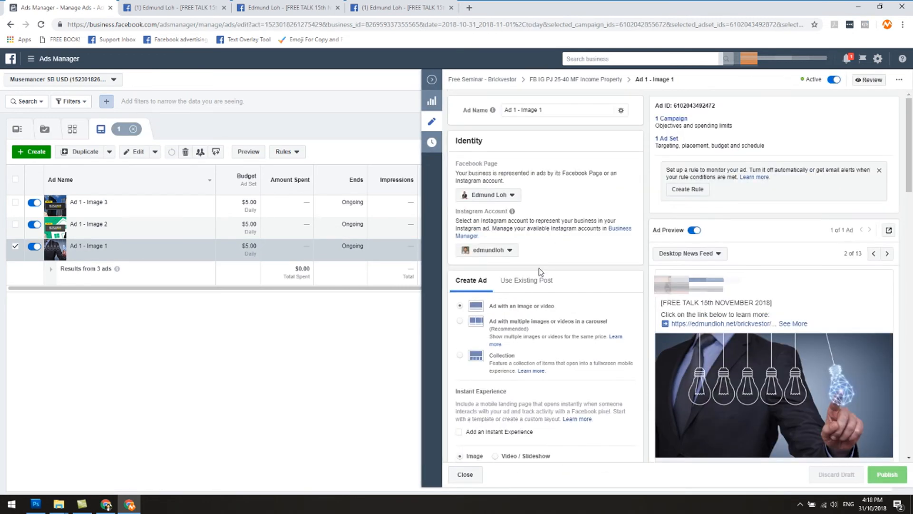
{"action": "left_click", "coordinate": [516, 287]}
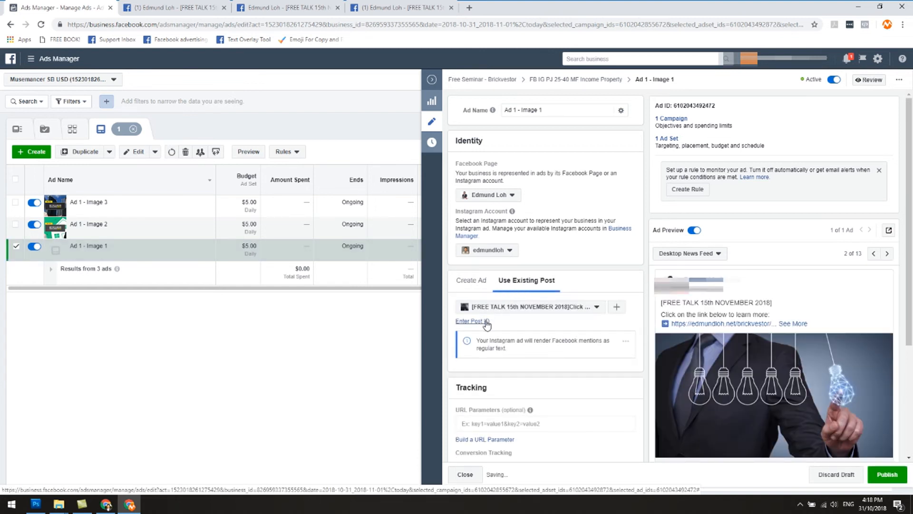
{"action": "left_click", "coordinate": [476, 321]}
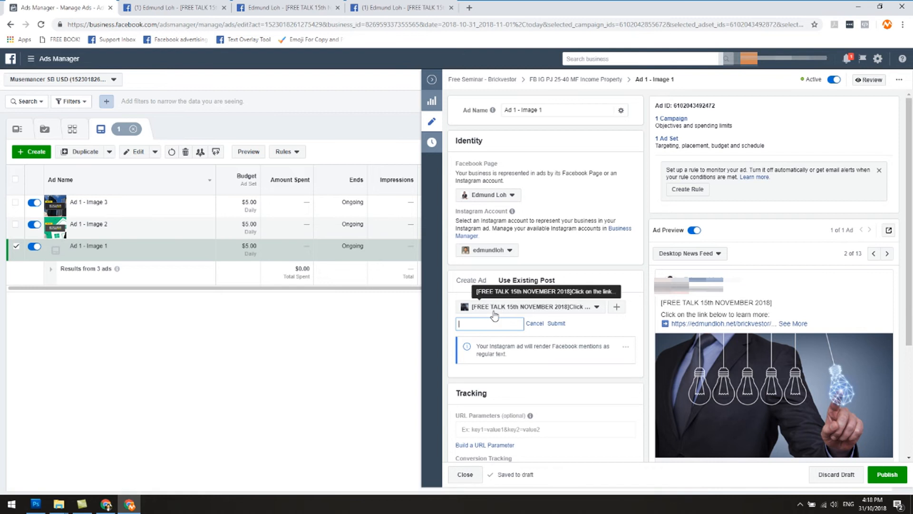
{"action": "left_click", "coordinate": [523, 307]}
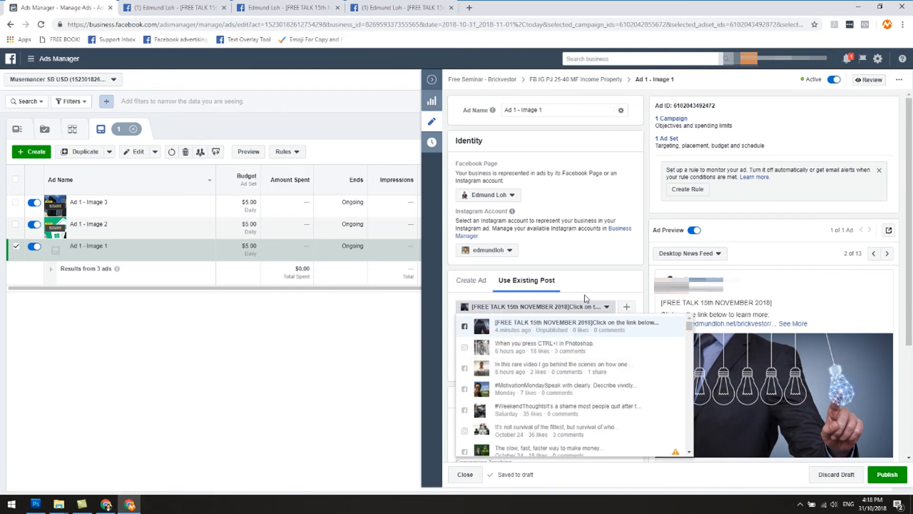
{"action": "left_click", "coordinate": [571, 325]}
{"action": "left_click", "coordinate": [488, 324]}
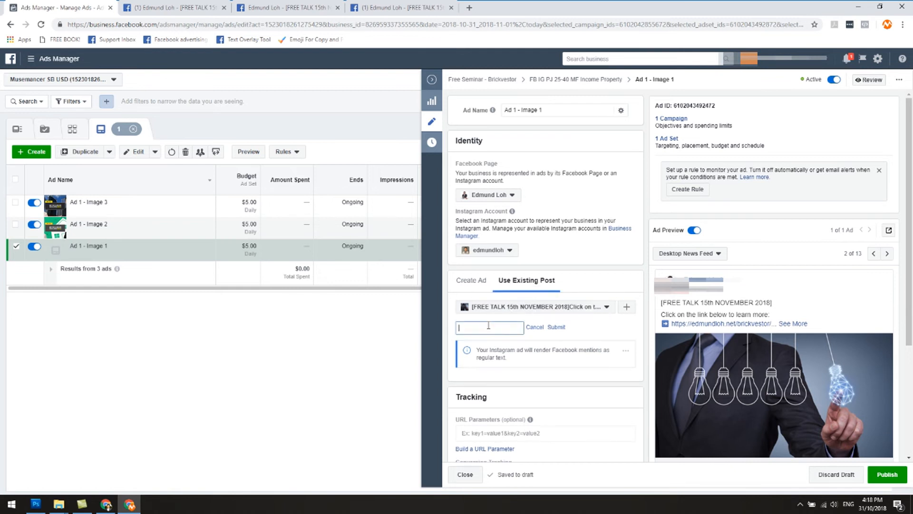
{"action": "left_click", "coordinate": [212, 5]}
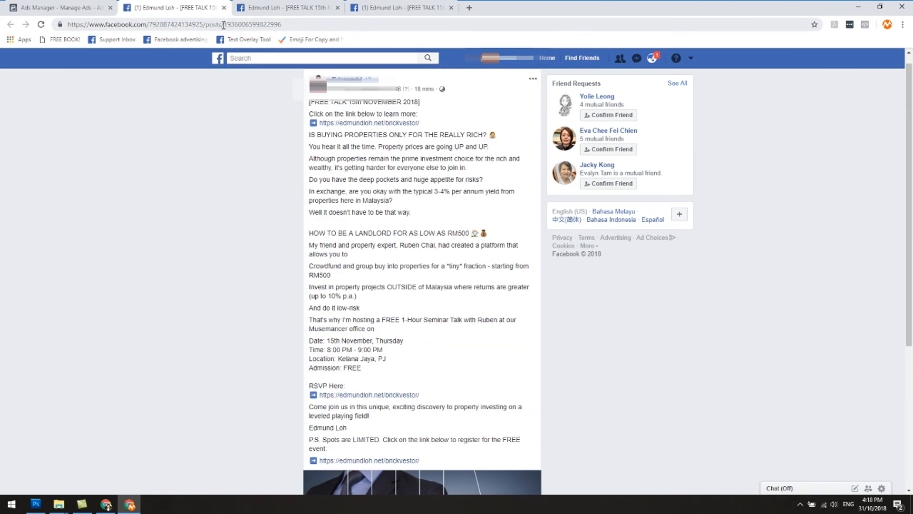
{"action": "left_click_drag", "start_coordinate": [224, 25], "coordinate": [290, 29]}
{"action": "right_click", "coordinate": [275, 29]}
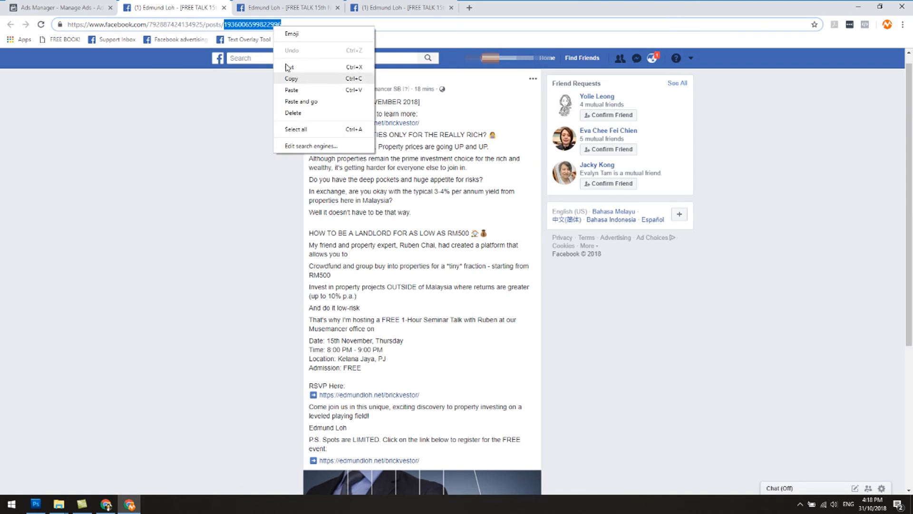
{"action": "left_click", "coordinate": [290, 75]}
{"action": "key", "text": "ctrl+1"}
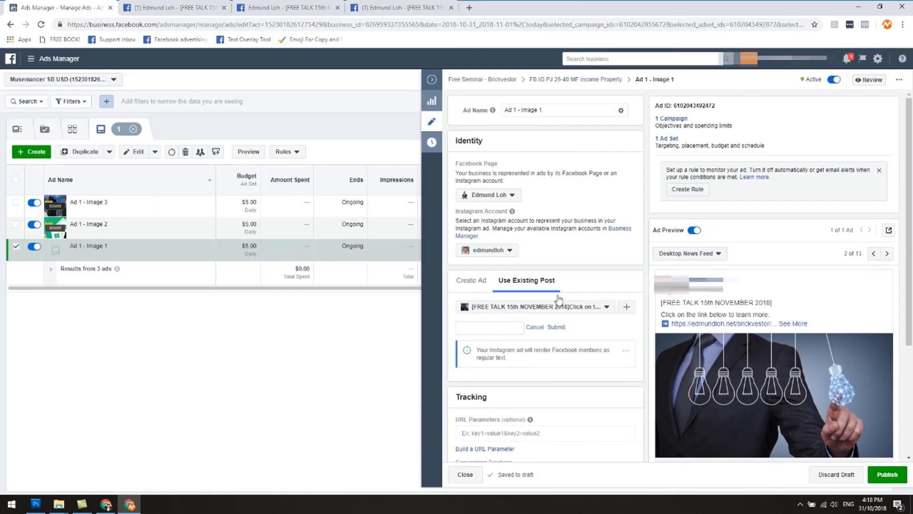
{"action": "right_click", "coordinate": [505, 331]}
{"action": "left_click", "coordinate": [525, 404]}
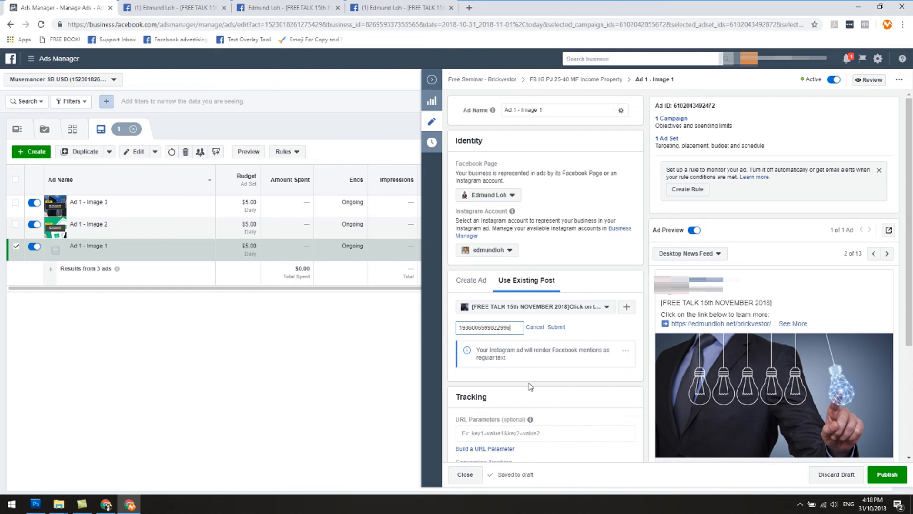
{"action": "left_click", "coordinate": [556, 328]}
{"action": "scroll", "coordinate": [791, 255], "scroll_direction": "down", "scroll_amount": 2}
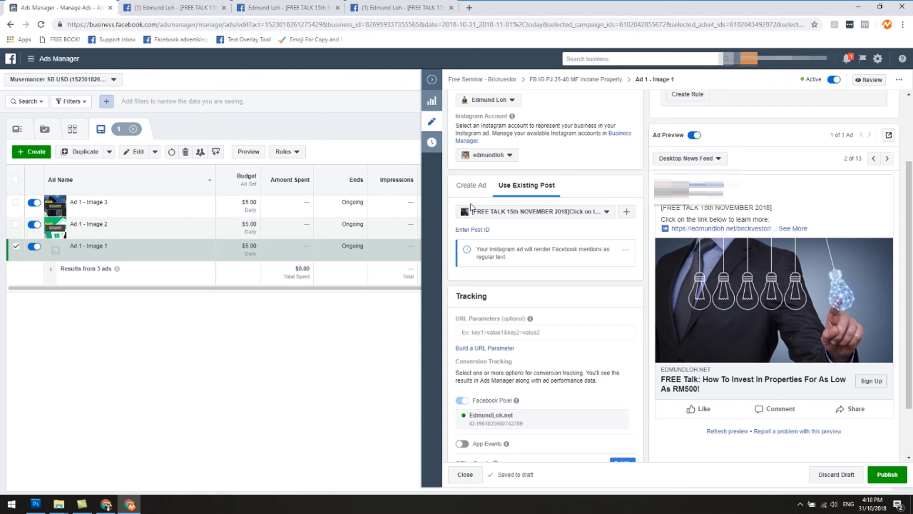
{"action": "left_click", "coordinate": [888, 475]}
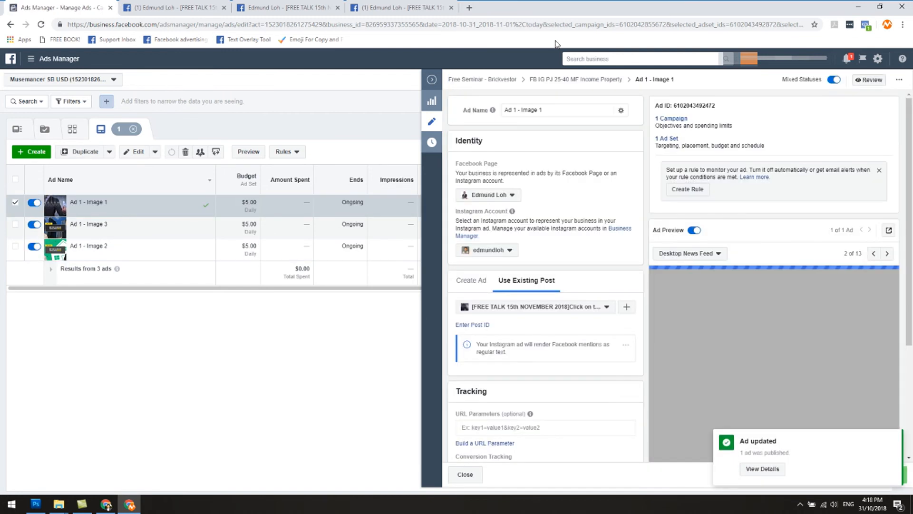
{"action": "left_click", "coordinate": [893, 438]}
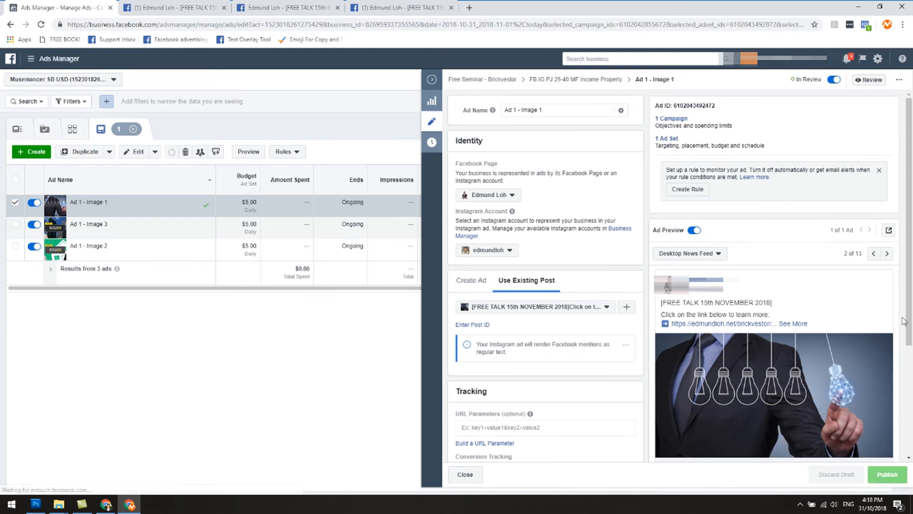
Open the Facebook post with comments for the updated Ad 1 - Image 1 and compare its address with the original post's.
{"action": "left_click", "coordinate": [888, 231]}
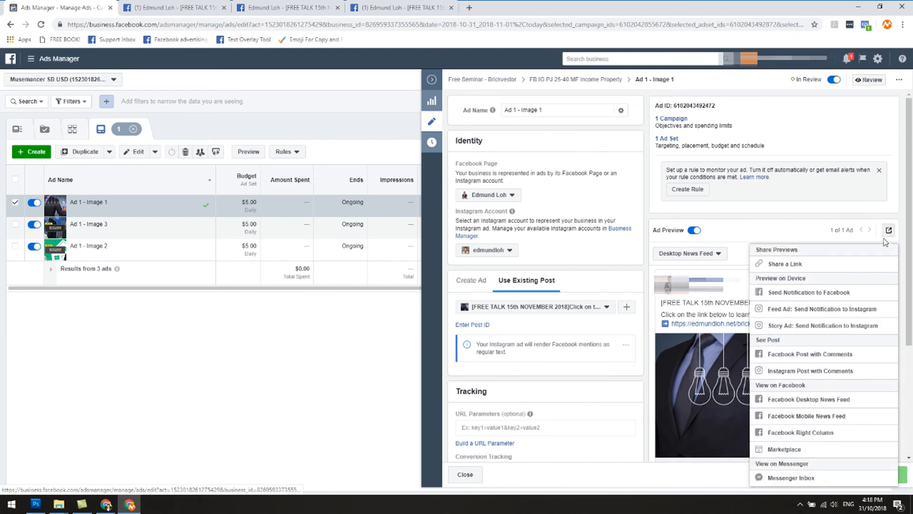
{"action": "left_click", "coordinate": [818, 360]}
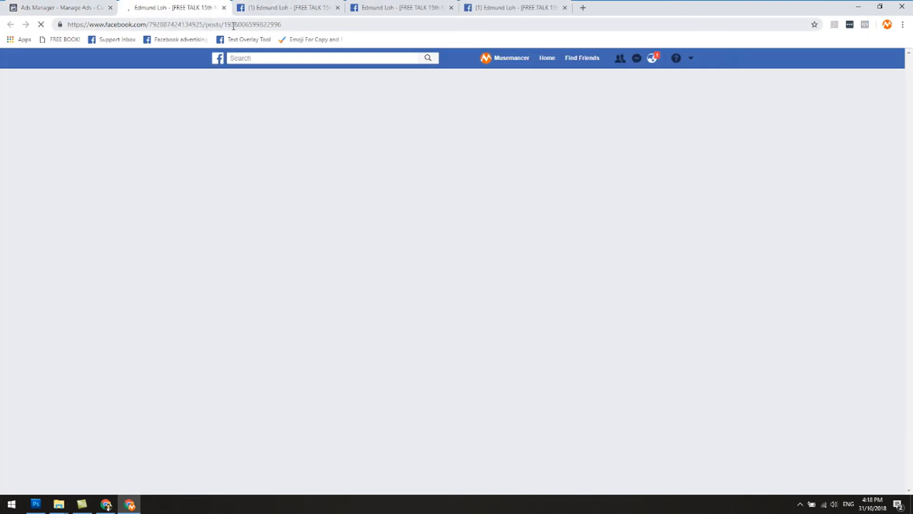
{"action": "left_click", "coordinate": [264, 11]}
{"action": "left_click", "coordinate": [208, 6]}
{"action": "left_click", "coordinate": [247, 5]}
{"action": "left_click", "coordinate": [202, 5]}
{"action": "left_click", "coordinate": [245, 4]}
{"action": "left_click", "coordinate": [202, 5]}
{"action": "left_click", "coordinate": [245, 5]}
{"action": "left_click", "coordinate": [202, 4]}
{"action": "left_click", "coordinate": [246, 5]}
{"action": "left_click", "coordinate": [202, 5]}
{"action": "left_click", "coordinate": [246, 4]}
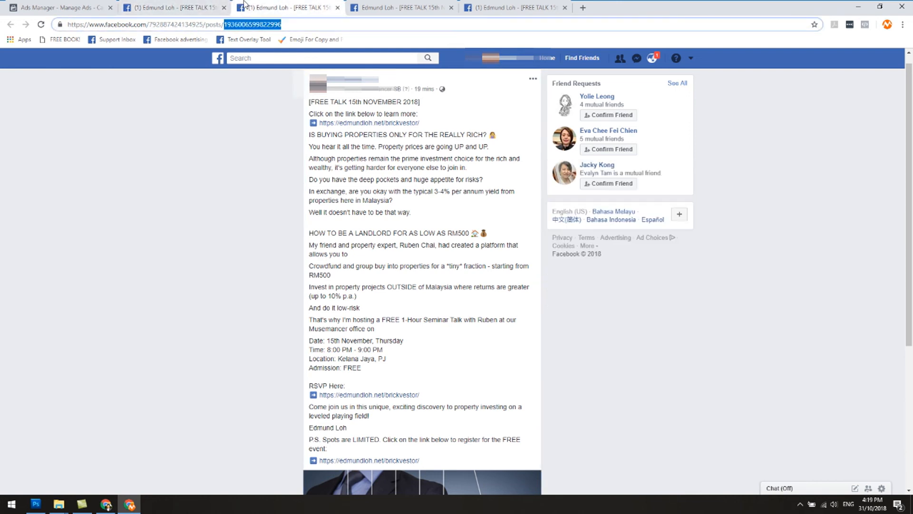
{"action": "left_click", "coordinate": [202, 5]}
{"action": "left_click", "coordinate": [245, 4]}
{"action": "left_click", "coordinate": [202, 5]}
{"action": "left_click", "coordinate": [246, 4]}
{"action": "left_click", "coordinate": [202, 5]}
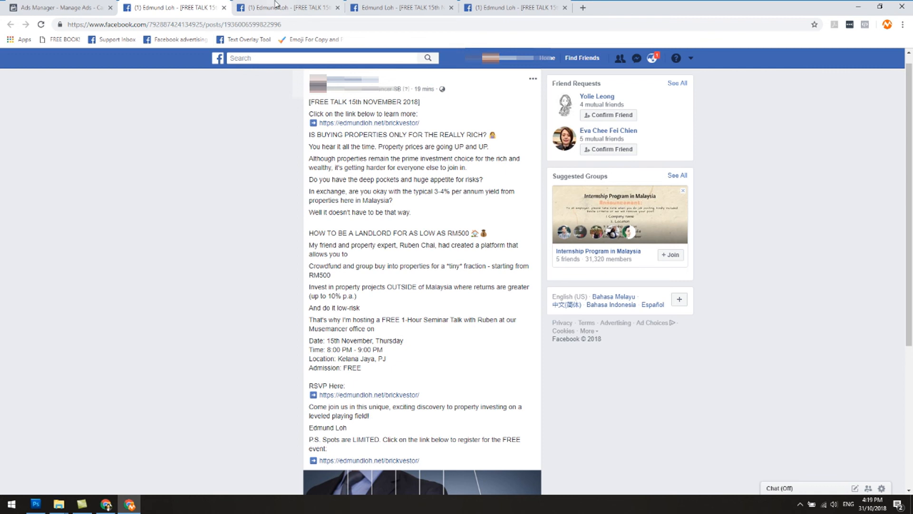
Deselect Ad 1 - Image 1, then edit Ad 1 - Image 2 to use an existing post and open the post ID entry.
{"action": "left_click", "coordinate": [54, 7]}
{"action": "left_click", "coordinate": [435, 84]}
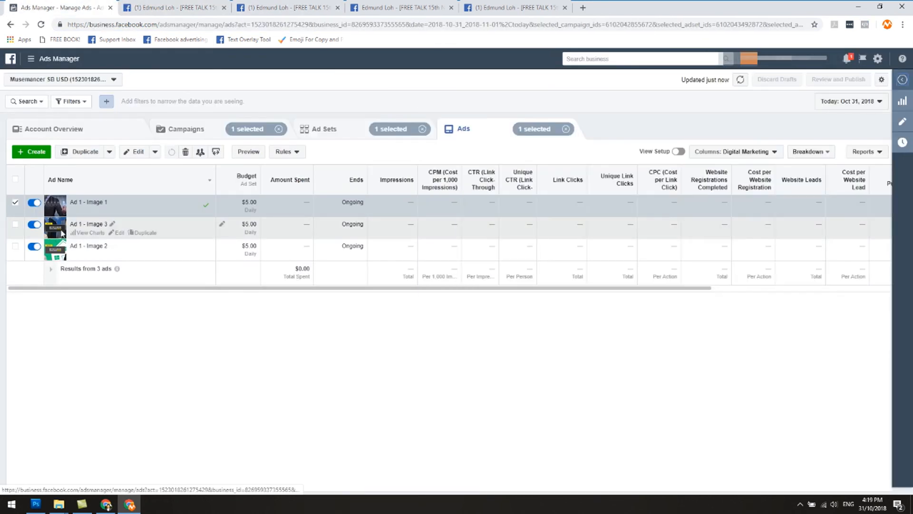
{"action": "left_click", "coordinate": [16, 203]}
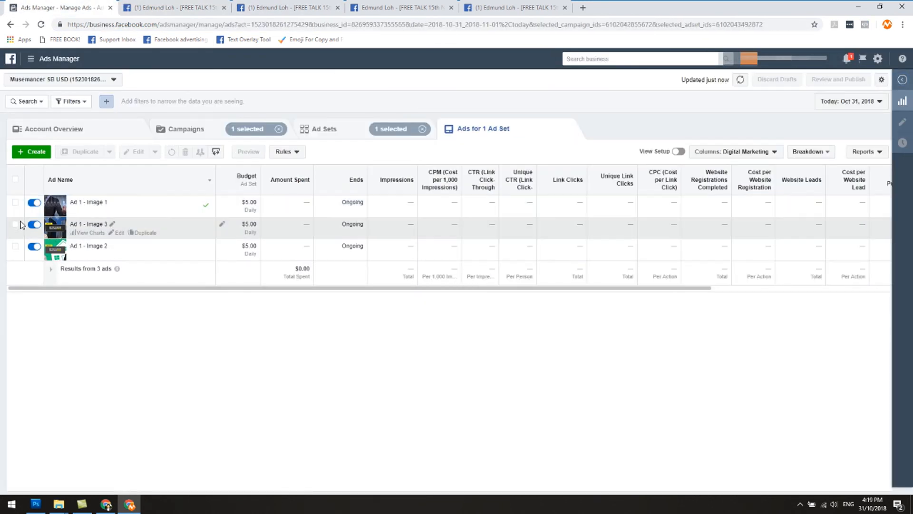
{"action": "left_click", "coordinate": [117, 254]}
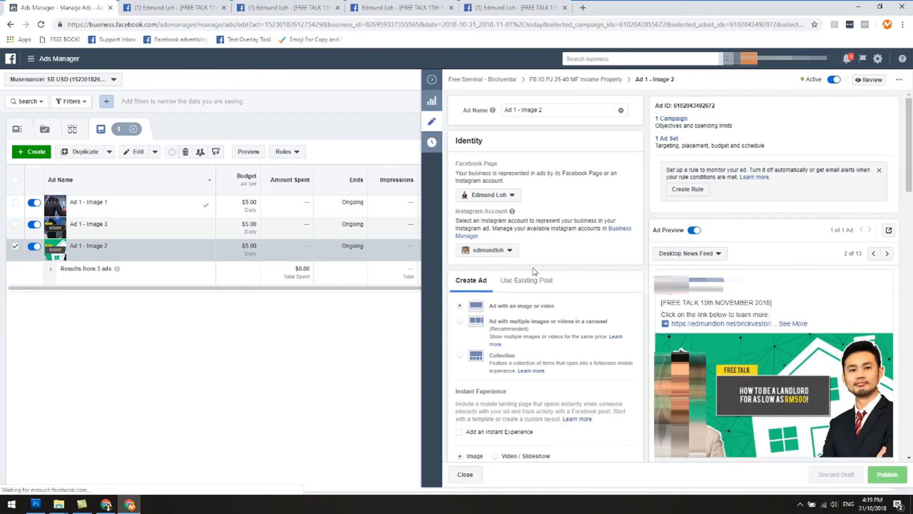
{"action": "left_click", "coordinate": [511, 282]}
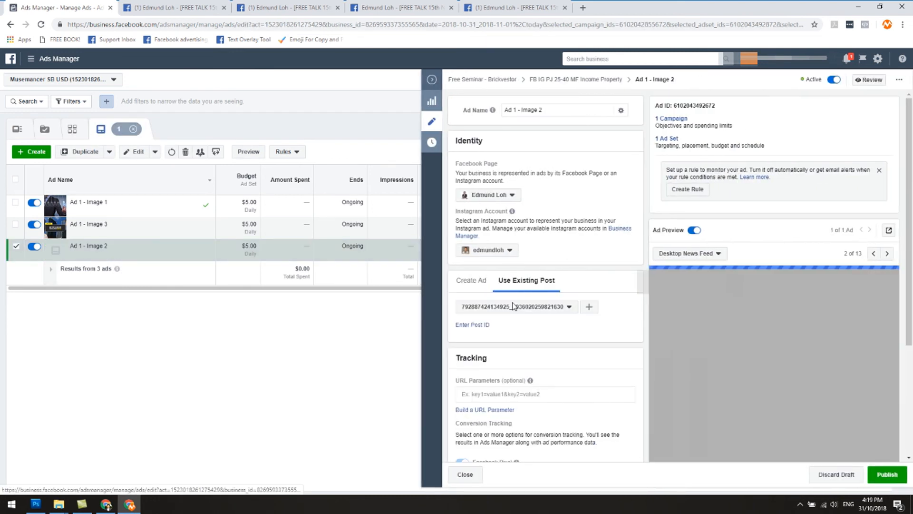
{"action": "left_click", "coordinate": [285, 8]}
{"action": "left_click", "coordinate": [390, 8]}
{"action": "scroll", "coordinate": [391, 219], "scroll_direction": "down", "scroll_amount": 4}
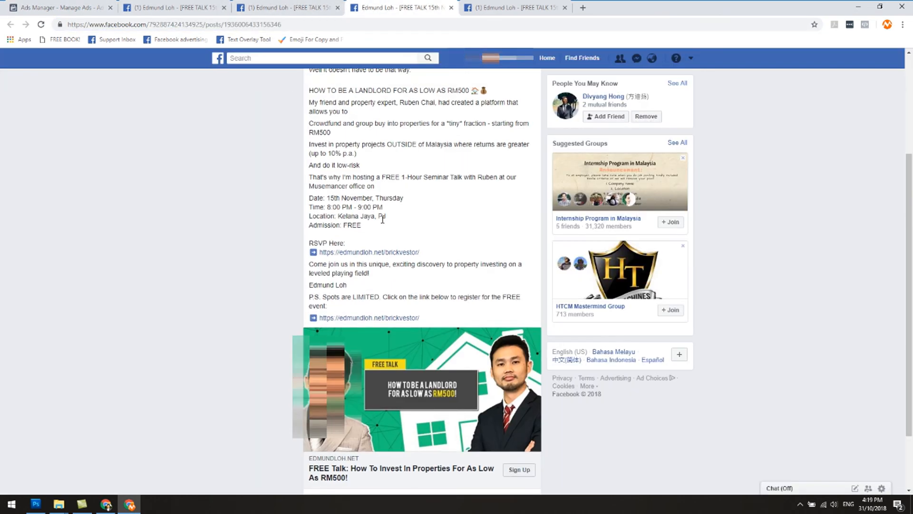
{"action": "left_click_drag", "start_coordinate": [225, 26], "coordinate": [282, 30]}
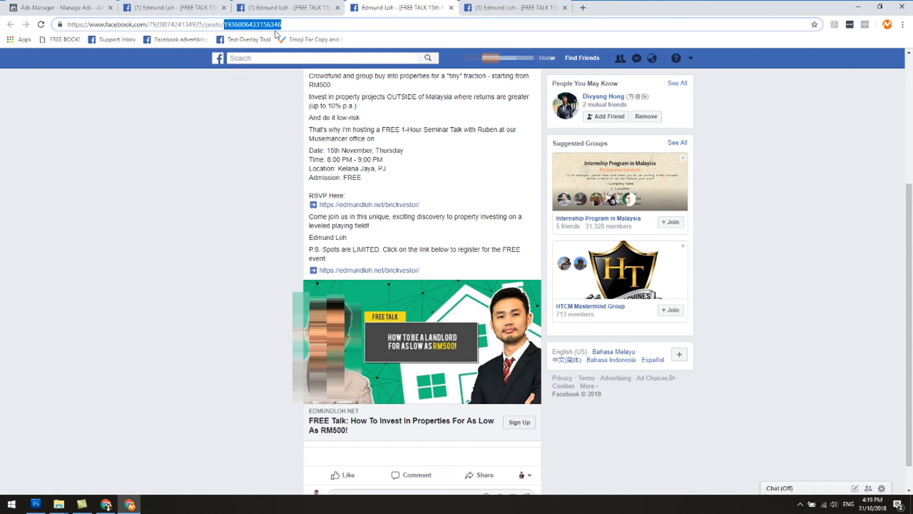
{"action": "right_click", "coordinate": [275, 33]}
{"action": "left_click", "coordinate": [307, 76]}
{"action": "left_click", "coordinate": [57, 7]}
{"action": "right_click", "coordinate": [488, 334]}
{"action": "right_click", "coordinate": [486, 328]}
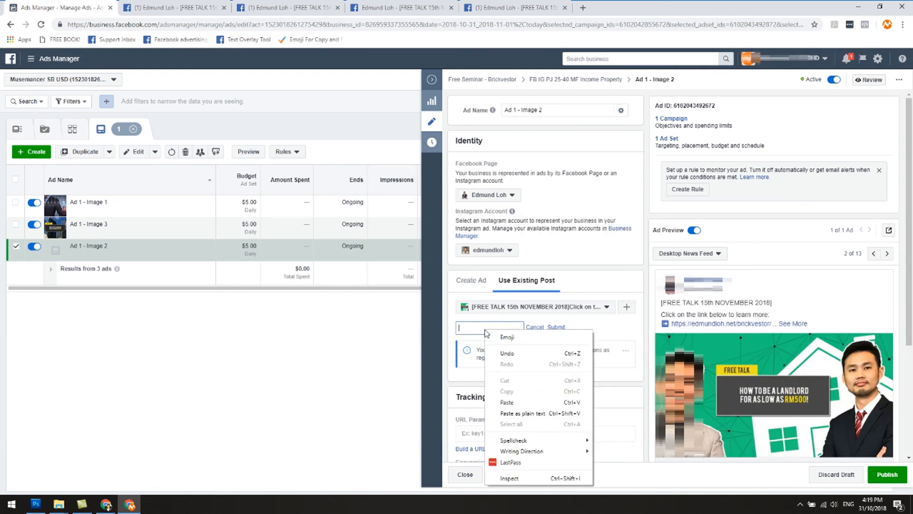
{"action": "left_click", "coordinate": [510, 404]}
{"action": "left_click", "coordinate": [556, 327]}
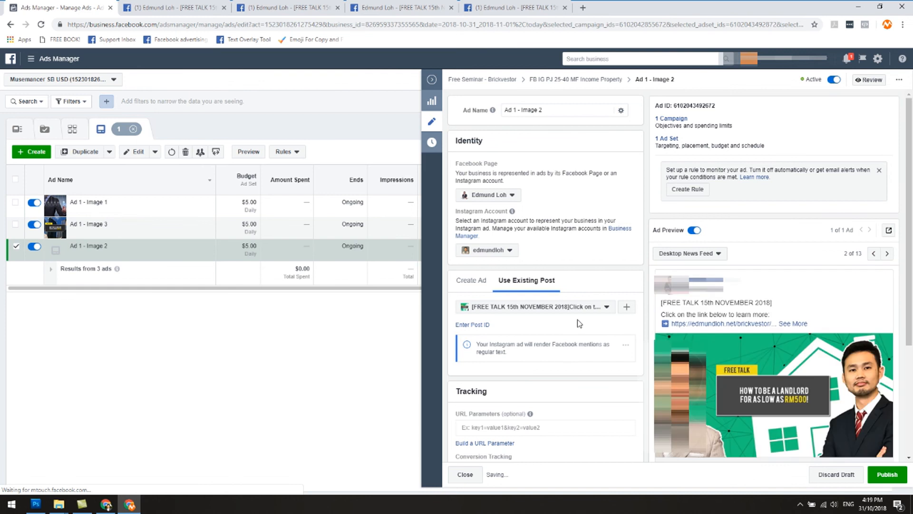
{"action": "scroll", "coordinate": [823, 402], "scroll_direction": "down", "scroll_amount": 3}
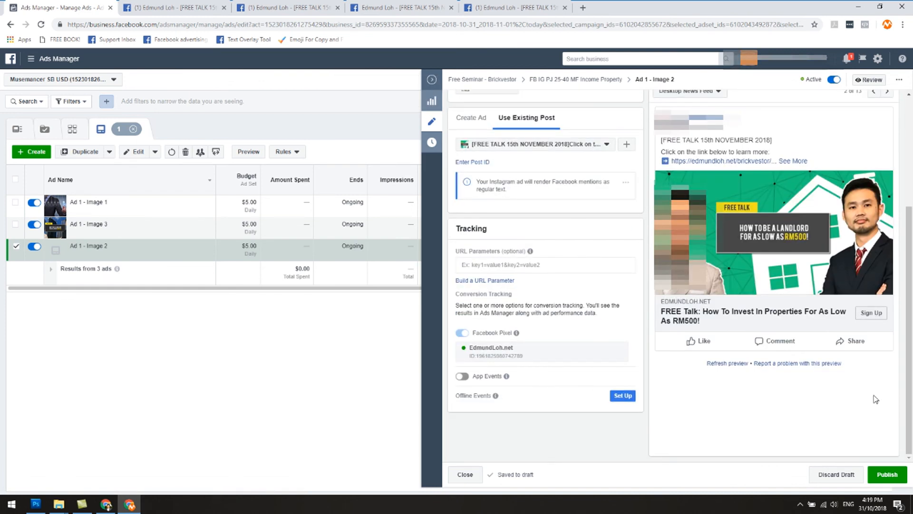
{"action": "left_click", "coordinate": [870, 473]}
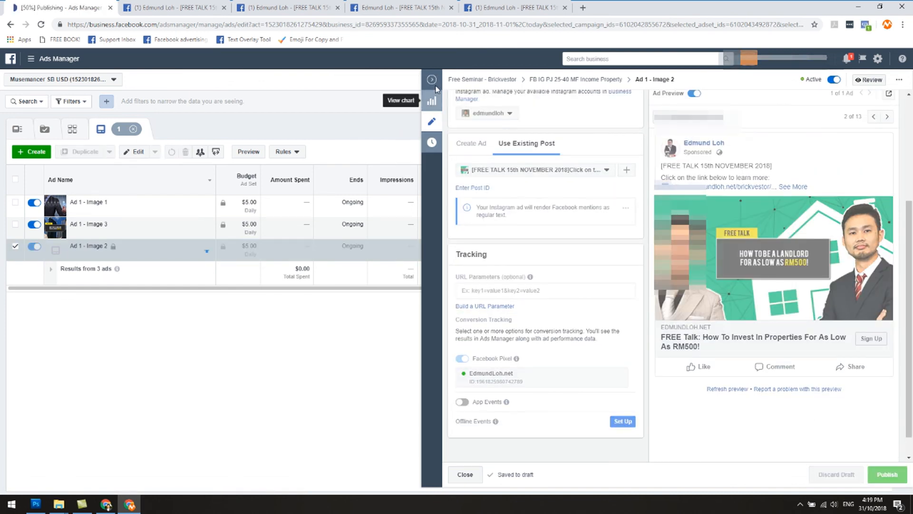
{"action": "left_click", "coordinate": [431, 80]}
{"action": "left_click", "coordinate": [119, 233]}
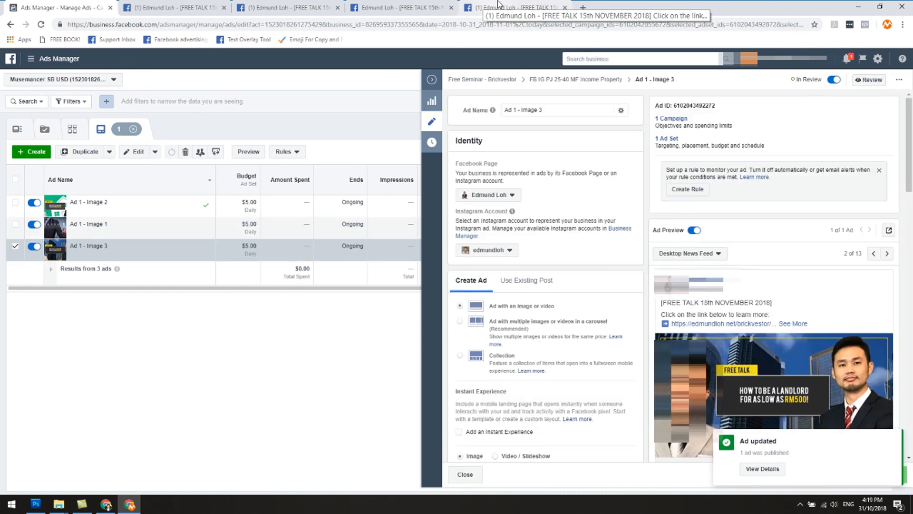
{"action": "left_click", "coordinate": [498, 6]}
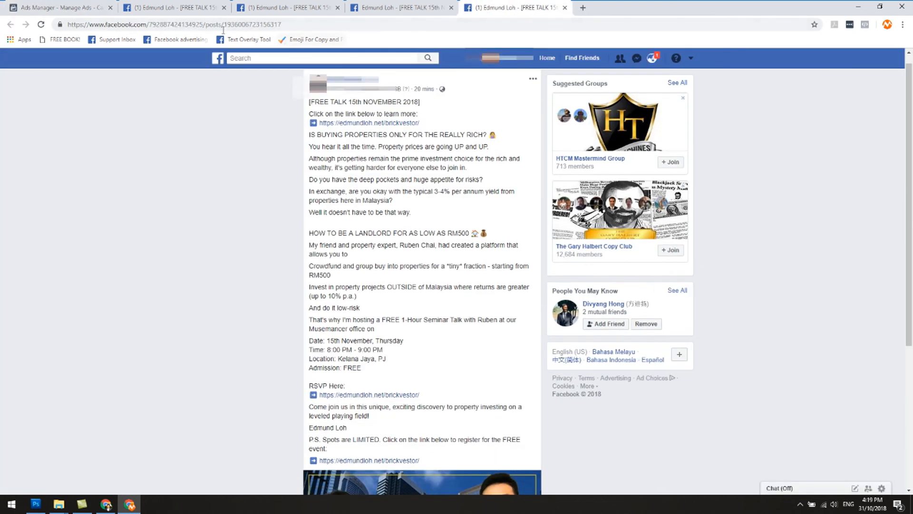
{"action": "left_click_drag", "start_coordinate": [224, 24], "coordinate": [292, 23]}
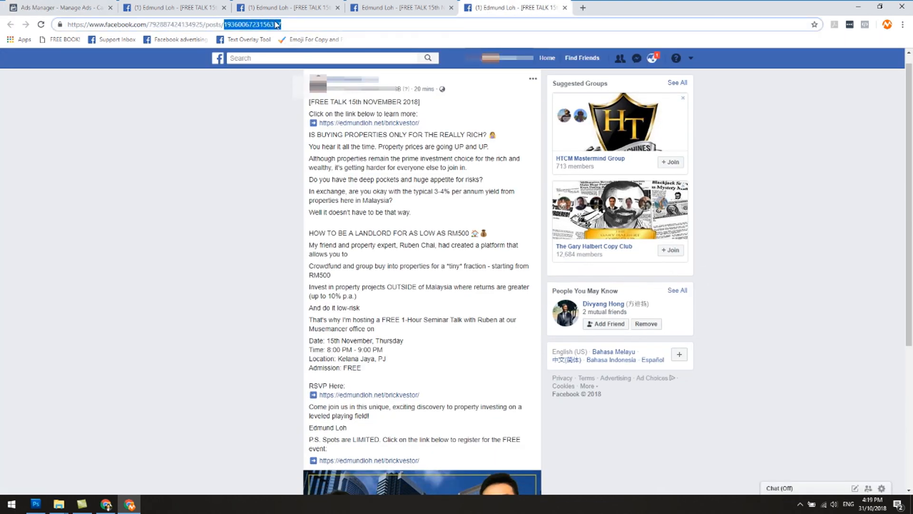
{"action": "right_click", "coordinate": [279, 28]}
{"action": "left_click", "coordinate": [310, 59]}
{"action": "key", "text": "ctrl+1"}
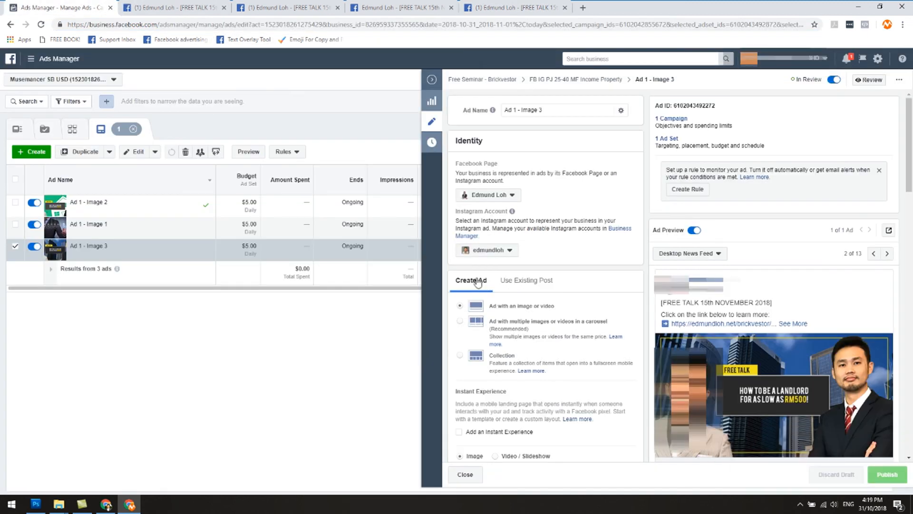
{"action": "left_click", "coordinate": [514, 286]}
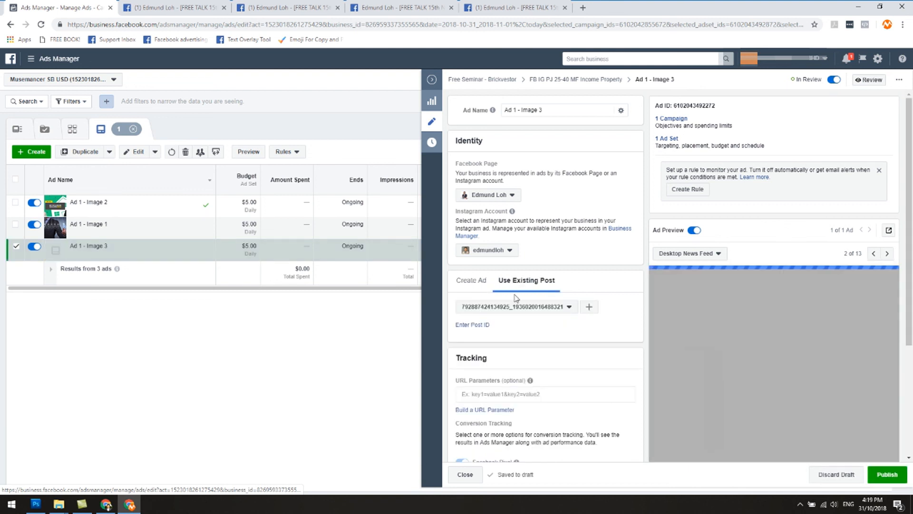
{"action": "left_click", "coordinate": [476, 324]}
{"action": "right_click", "coordinate": [488, 328]}
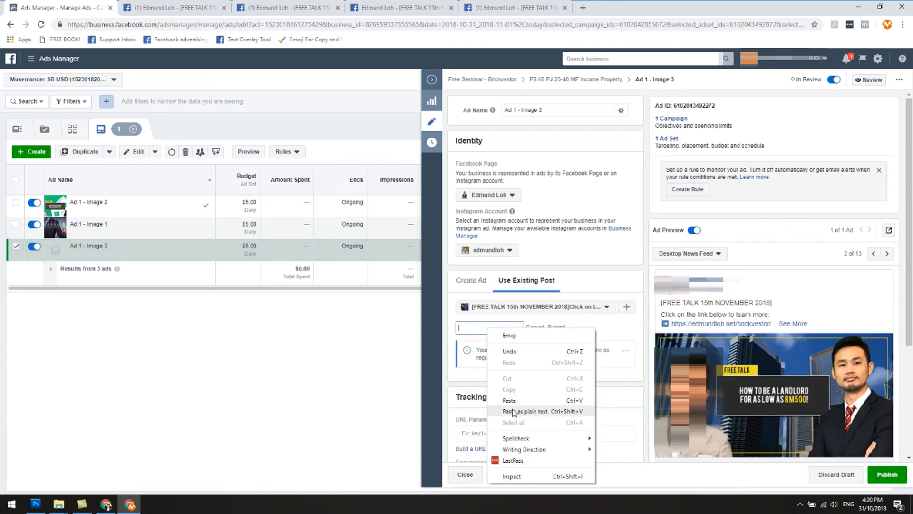
{"action": "left_click", "coordinate": [513, 411]}
{"action": "left_click", "coordinate": [556, 327]}
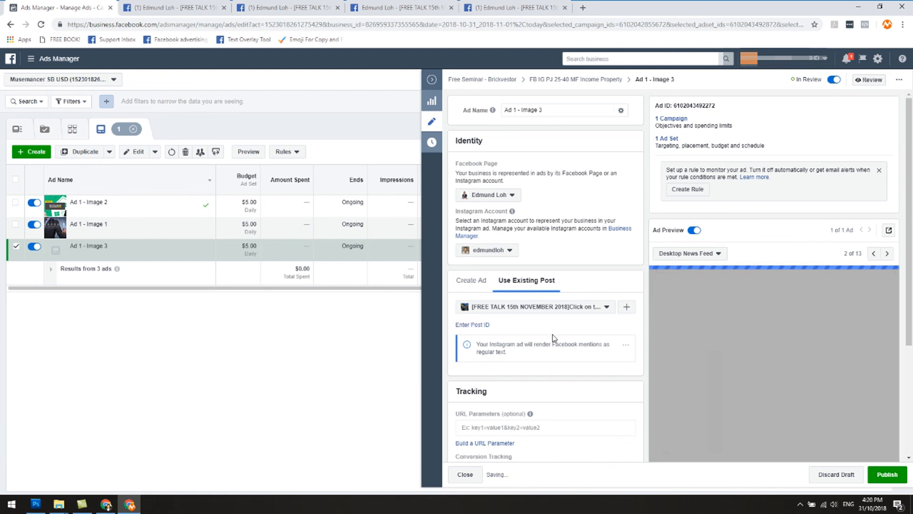
Check the image of the original Image 3 post against the ad preview and publish Ad 1 - Image 3.
{"action": "left_click", "coordinate": [510, 7]}
{"action": "scroll", "coordinate": [487, 172], "scroll_direction": "down", "scroll_amount": 3}
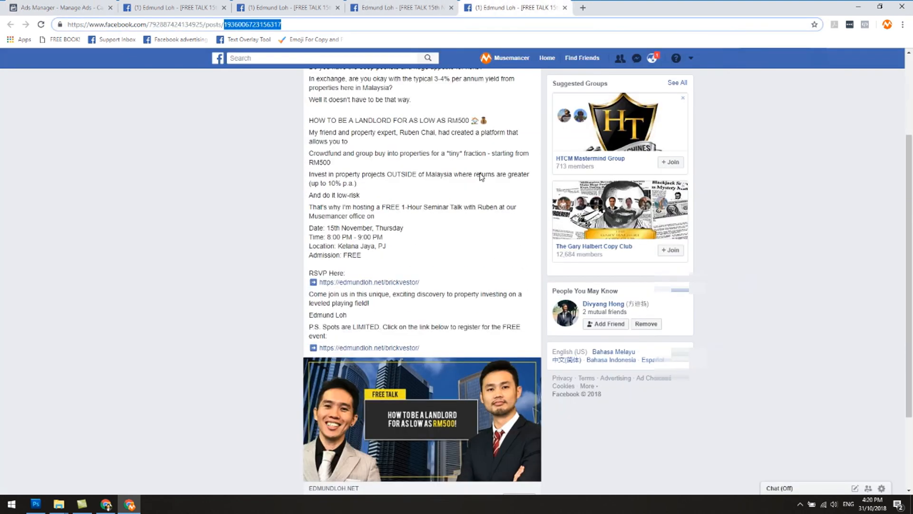
{"action": "left_click", "coordinate": [57, 8]}
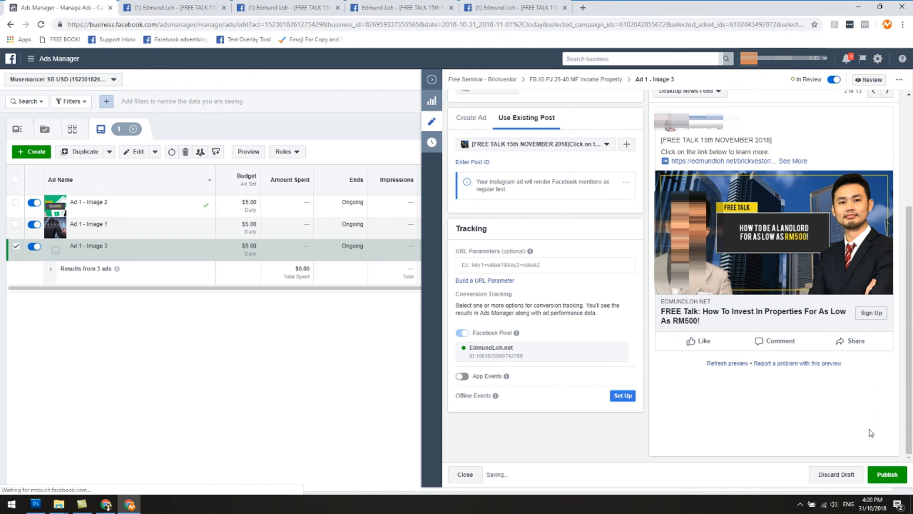
{"action": "left_click", "coordinate": [881, 471]}
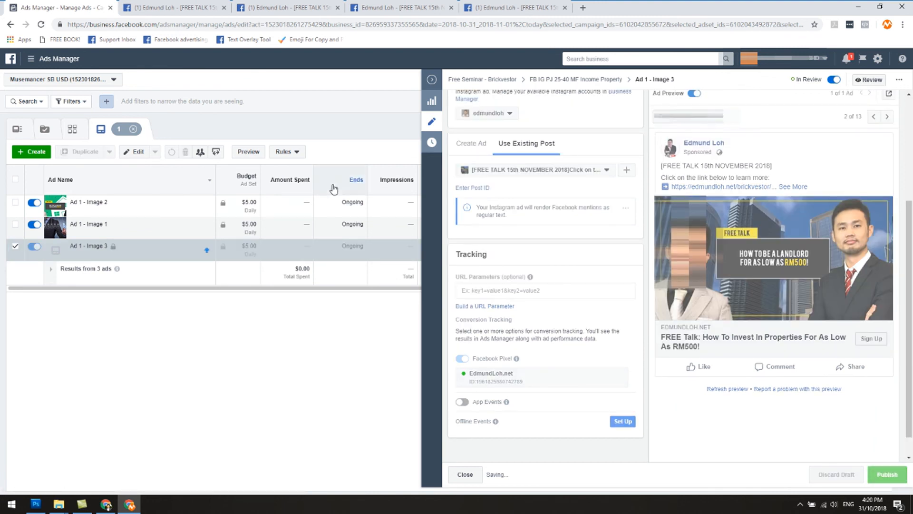
Close the ad editor and go back to the campaign's ad sets.
{"action": "left_click", "coordinate": [432, 81]}
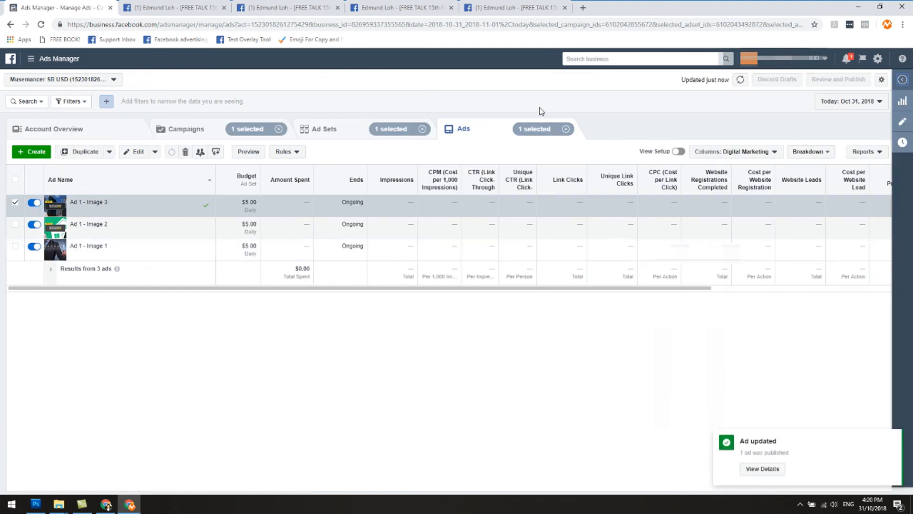
{"action": "left_click", "coordinate": [317, 128]}
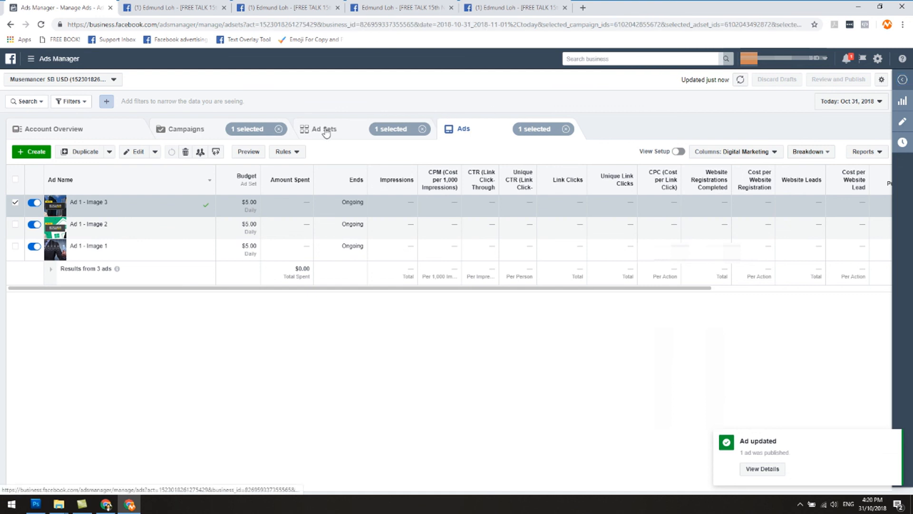